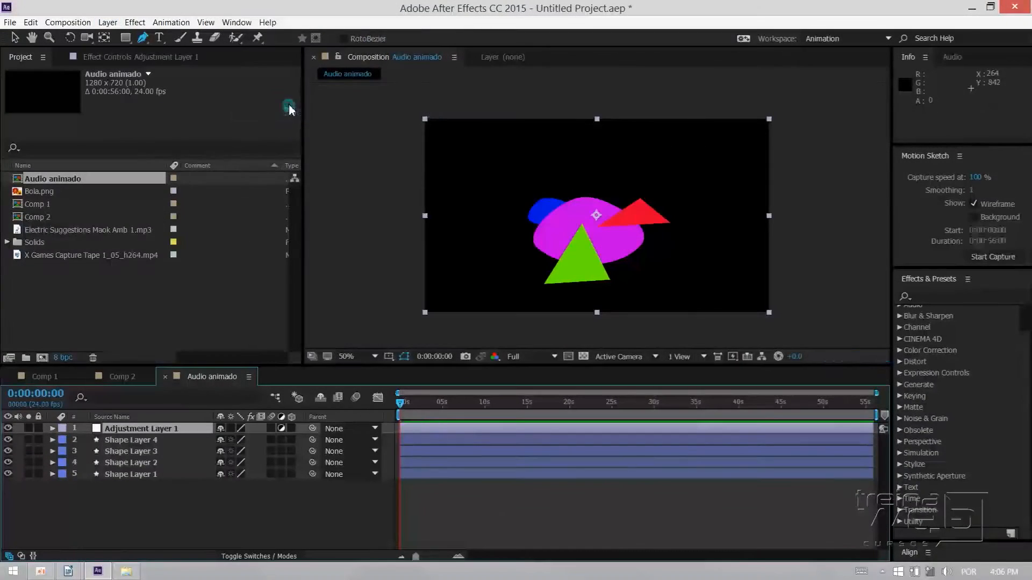
Turn the adjustment behaviour of Adjustment Layer 1 off and back on to compare the composition
{"action": "left_click", "coordinate": [146, 428]}
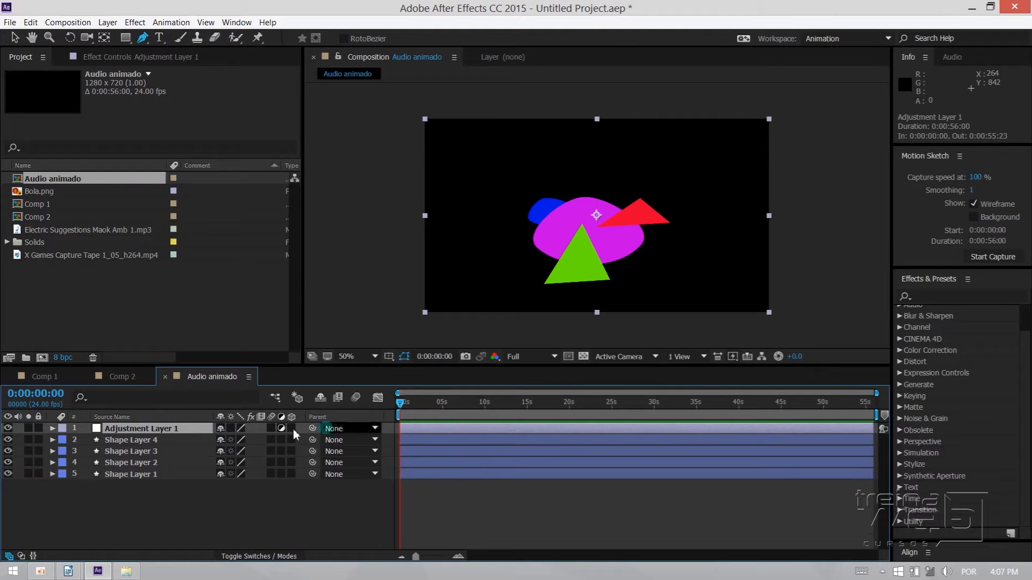
{"action": "left_click", "coordinate": [194, 425]}
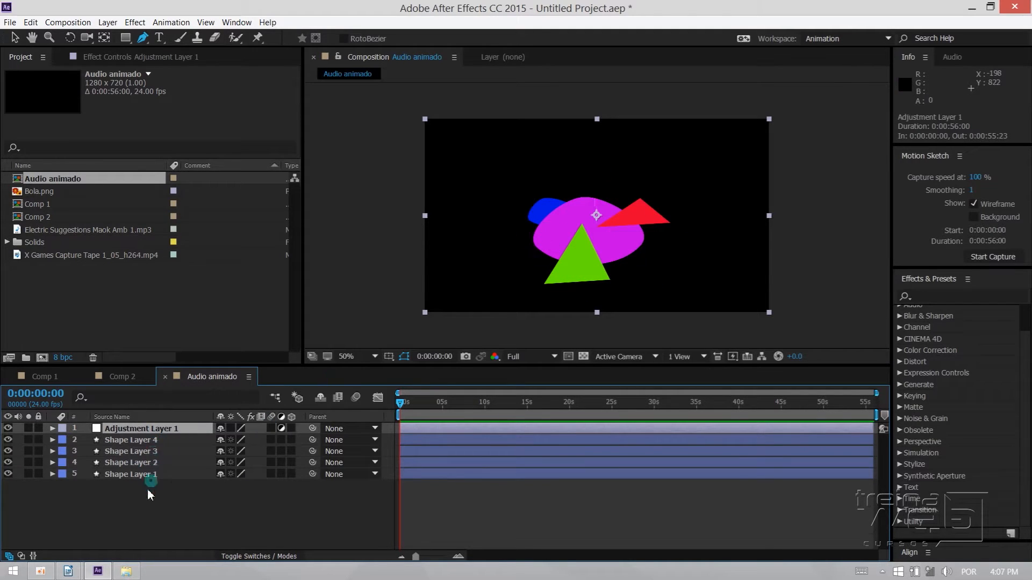
{"action": "left_click", "coordinate": [161, 428]}
{"action": "left_click", "coordinate": [281, 428]}
{"action": "left_click", "coordinate": [281, 429]}
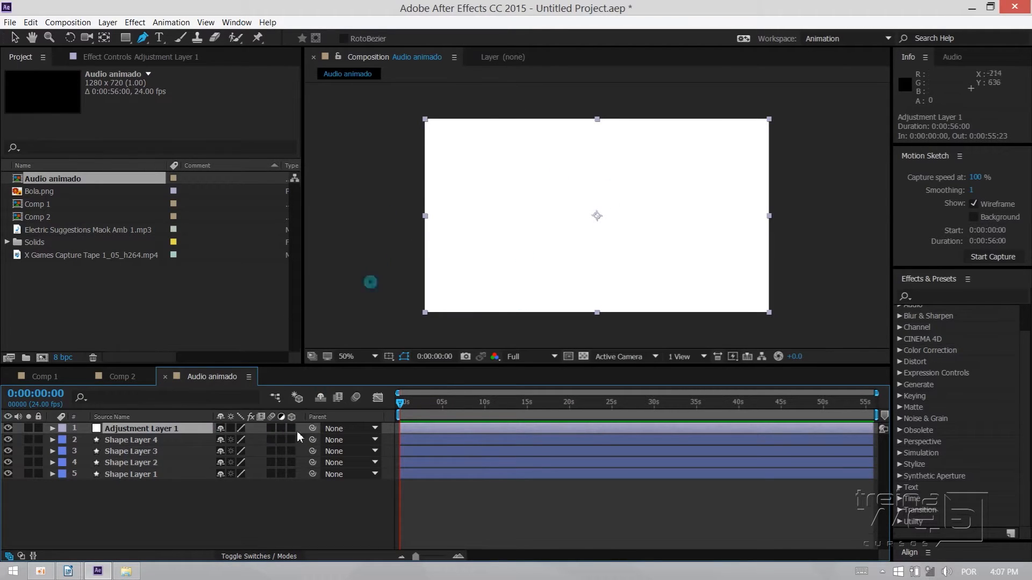
{"action": "left_click", "coordinate": [282, 429]}
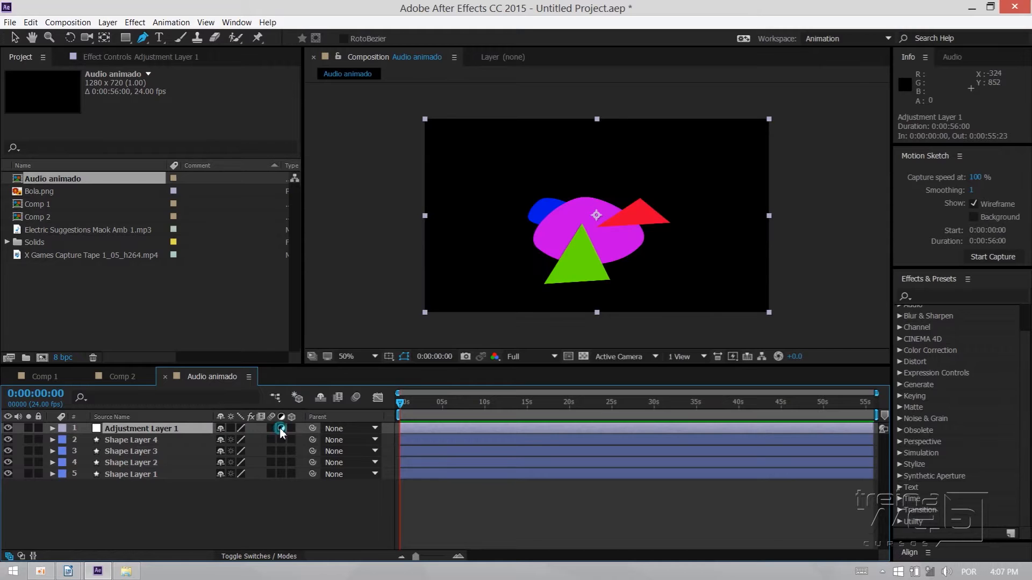
Search the effects for "kale" and apply CC Kaleida to Adjustment Layer 1
{"action": "left_click", "coordinate": [934, 295]}
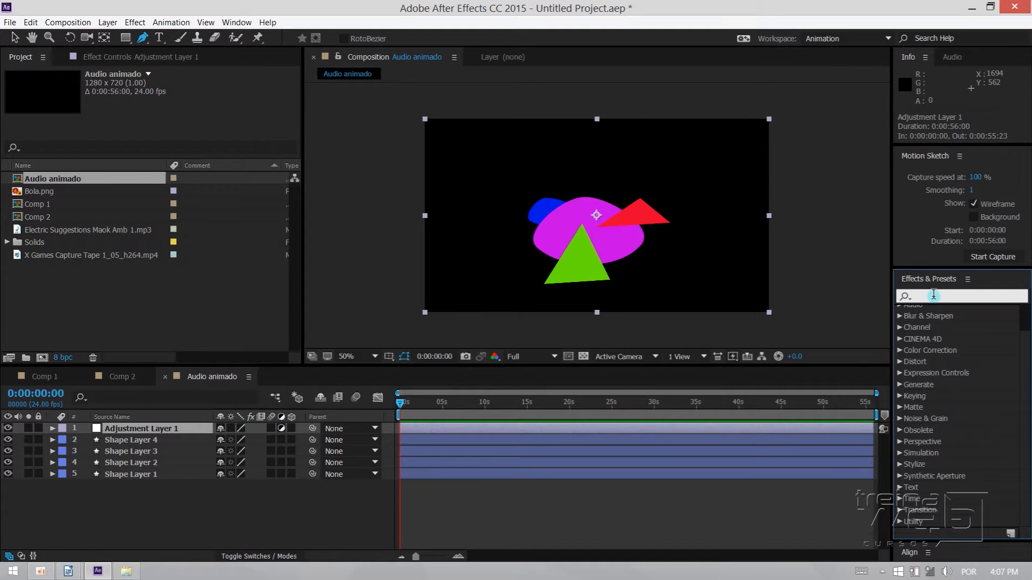
{"action": "type", "text": "fract"}
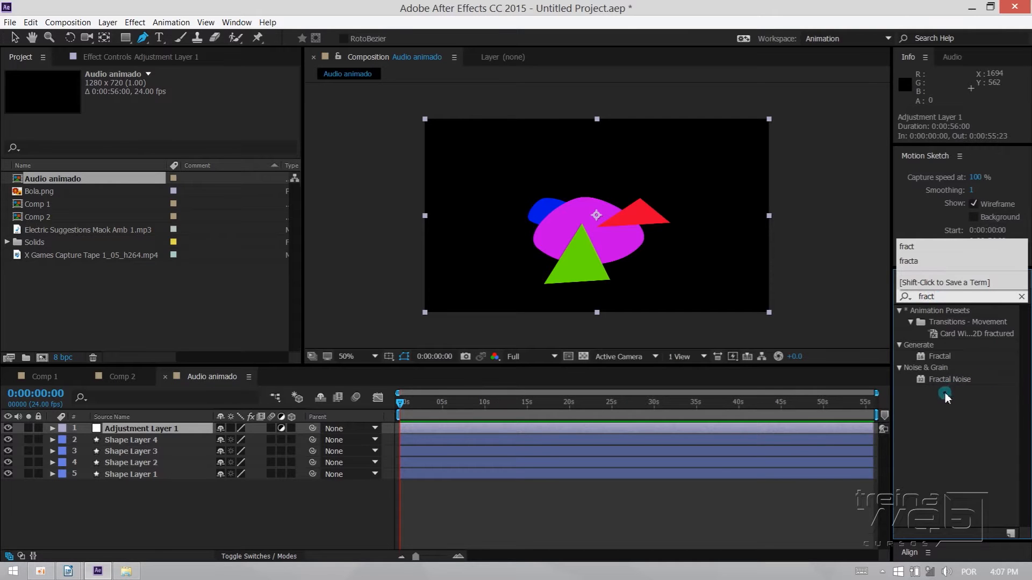
{"action": "left_click", "coordinate": [941, 361]}
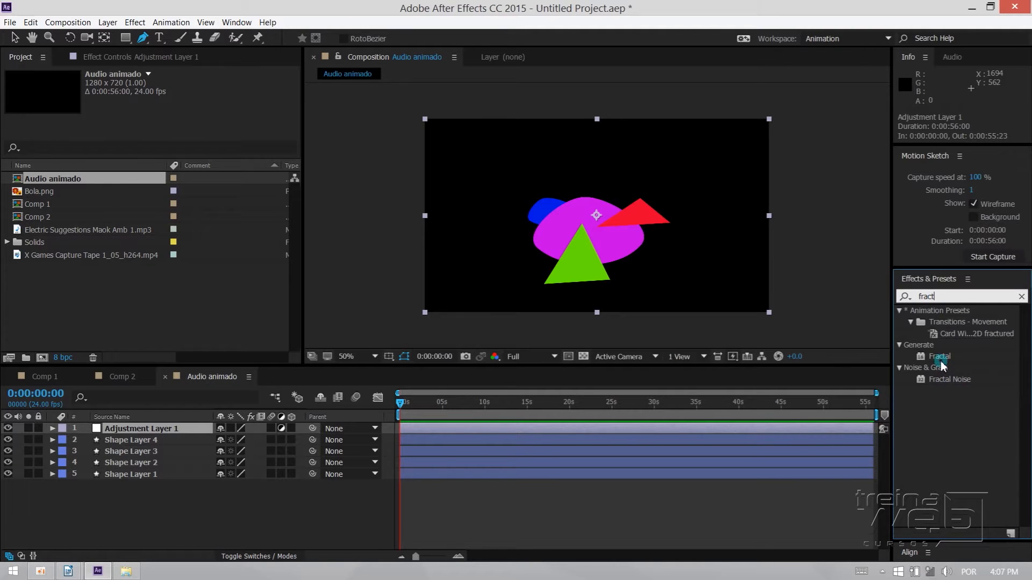
{"action": "type", "text": "kale"}
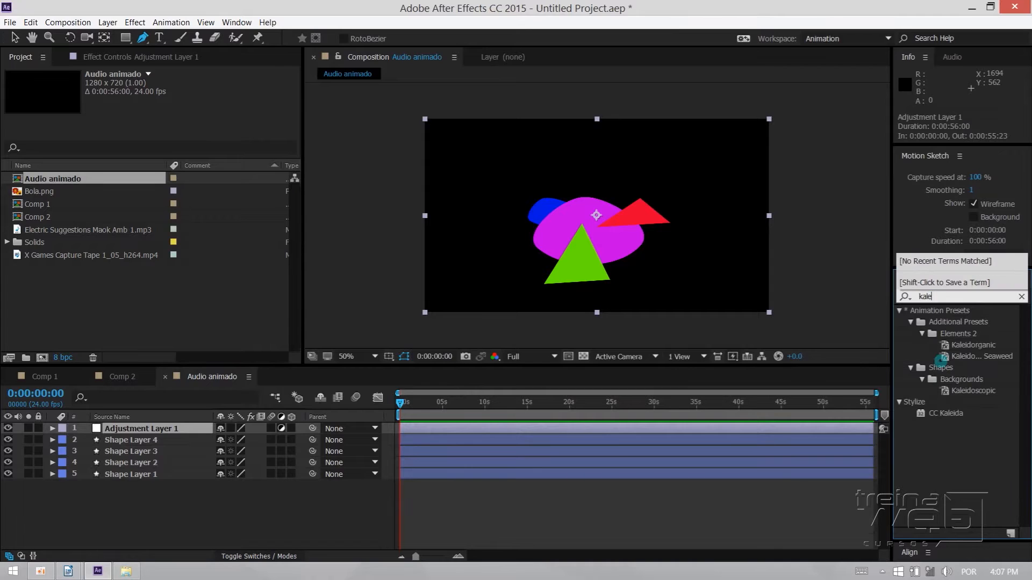
{"action": "left_click", "coordinate": [945, 412]}
{"action": "left_click_drag", "start_coordinate": [947, 411], "coordinate": [618, 221]}
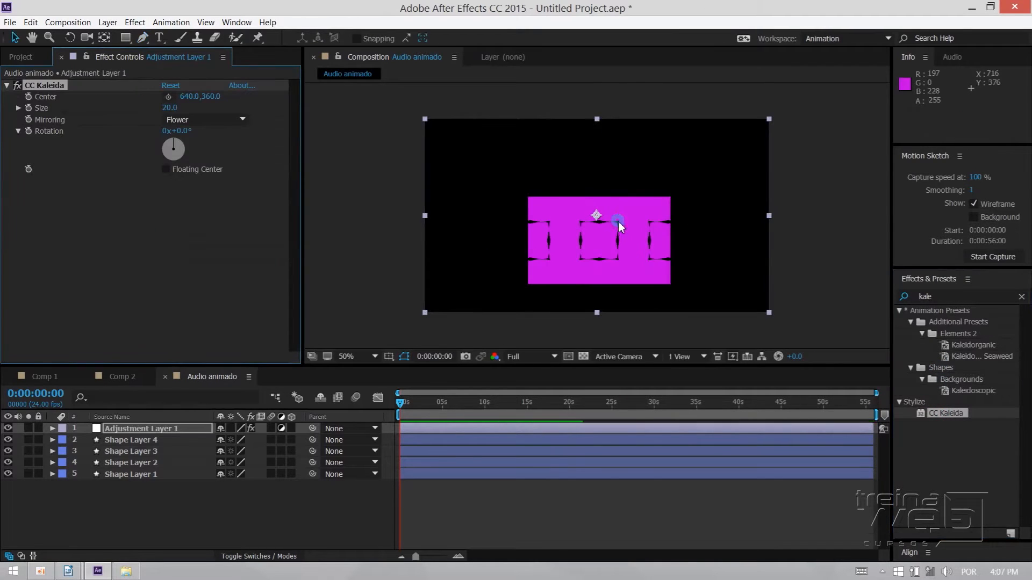
Move the CC Kaleida center to about 592, 386 in the composition
{"action": "left_click", "coordinate": [169, 96]}
{"action": "left_click", "coordinate": [552, 215]}
{"action": "mouse_move", "coordinate": [596, 218]}
{"action": "left_mouse_down"}
{"action": "mouse_move", "coordinate": [563, 238]}
{"action": "mouse_move", "coordinate": [567, 220]}
{"action": "mouse_move", "coordinate": [622, 230]}
{"action": "mouse_move", "coordinate": [586, 217]}
{"action": "mouse_move", "coordinate": [536, 238]}
{"action": "mouse_move", "coordinate": [583, 223]}
{"action": "left_mouse_up"}
Create a white solid layer, 100 by 100 px, in the Audio animado composition
{"action": "right_click", "coordinate": [144, 503]}
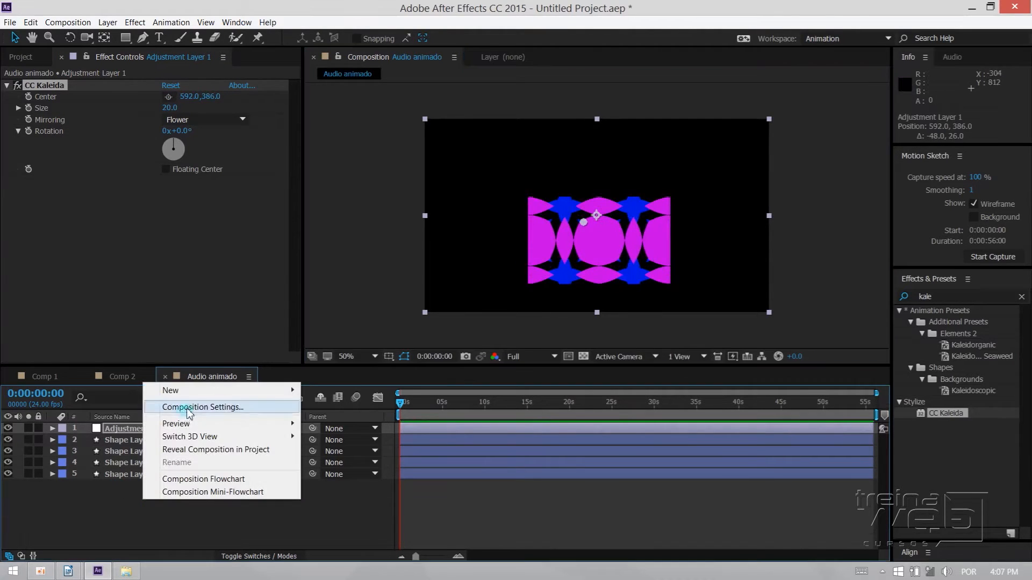
{"action": "mouse_move", "coordinate": [188, 391]}
{"action": "left_click", "coordinate": [56, 419]}
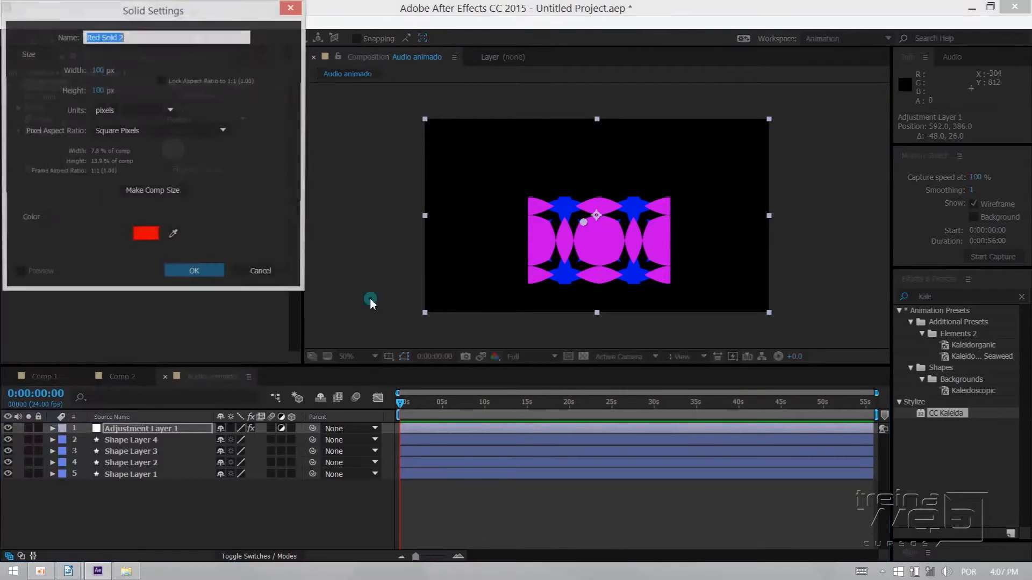
{"action": "left_click", "coordinate": [155, 236]}
{"action": "left_click_drag", "start_coordinate": [31, 46], "coordinate": [11, 30]}
{"action": "left_click", "coordinate": [309, 37]}
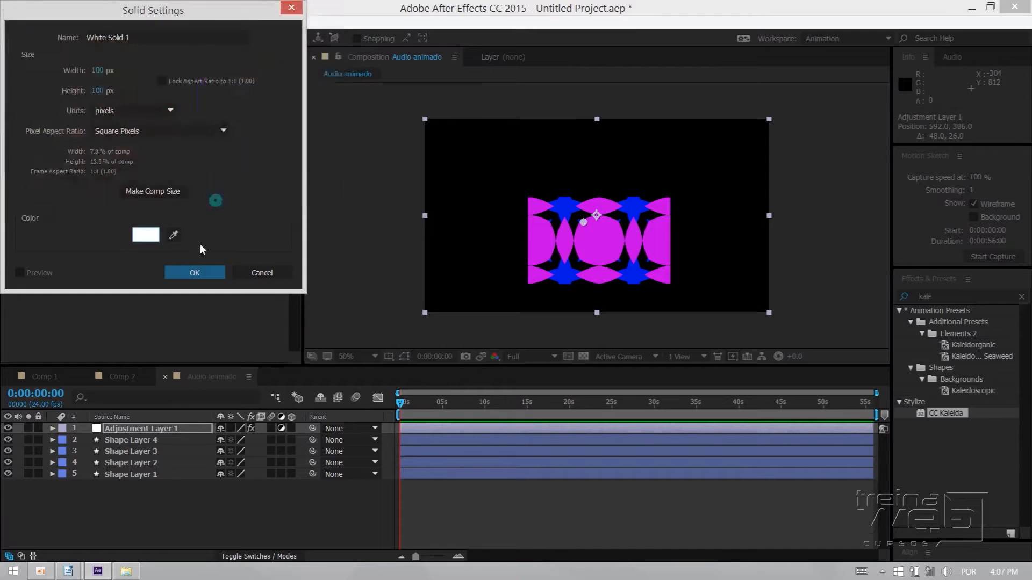
{"action": "left_click", "coordinate": [197, 270]}
Move the white solid beneath all shape layers and scale it to about 1464% by 808% to cover the frame
{"action": "left_click_drag", "start_coordinate": [130, 430], "coordinate": [145, 512]}
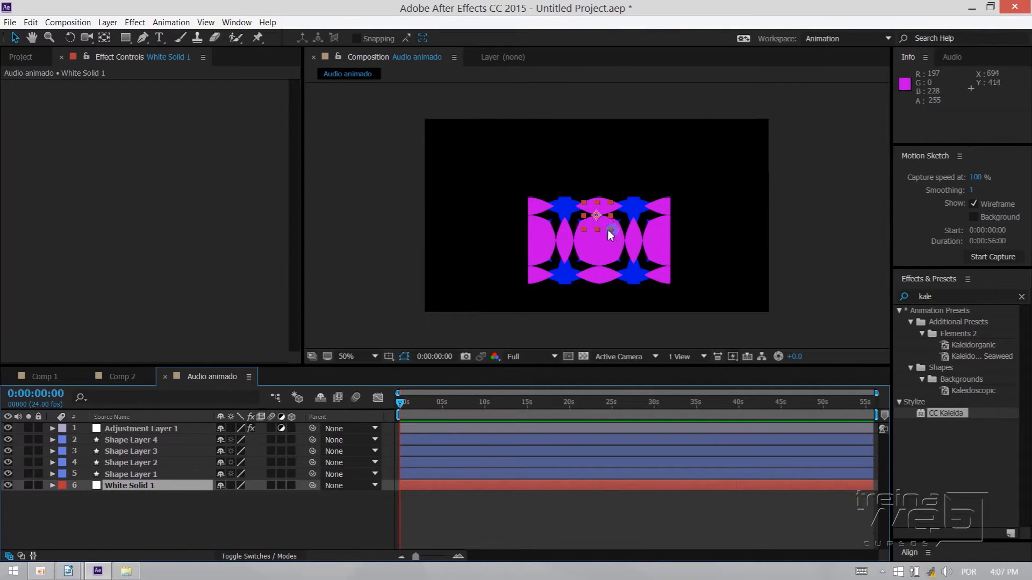
{"action": "left_click_drag", "start_coordinate": [611, 229], "coordinate": [795, 324]}
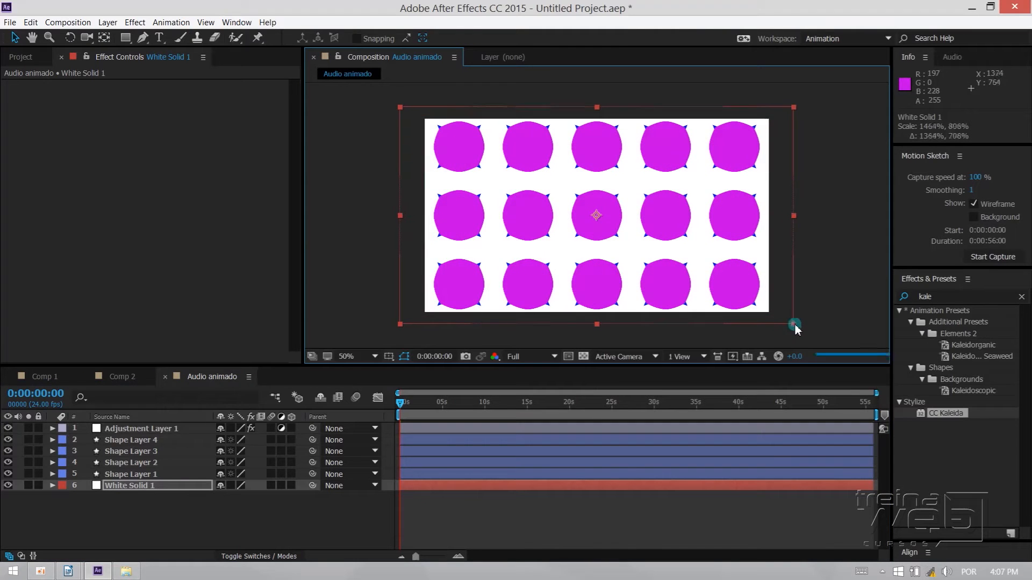
Reduce the CC Kaleida size on Adjustment Layer 1 to 15.6
{"action": "left_click", "coordinate": [130, 428]}
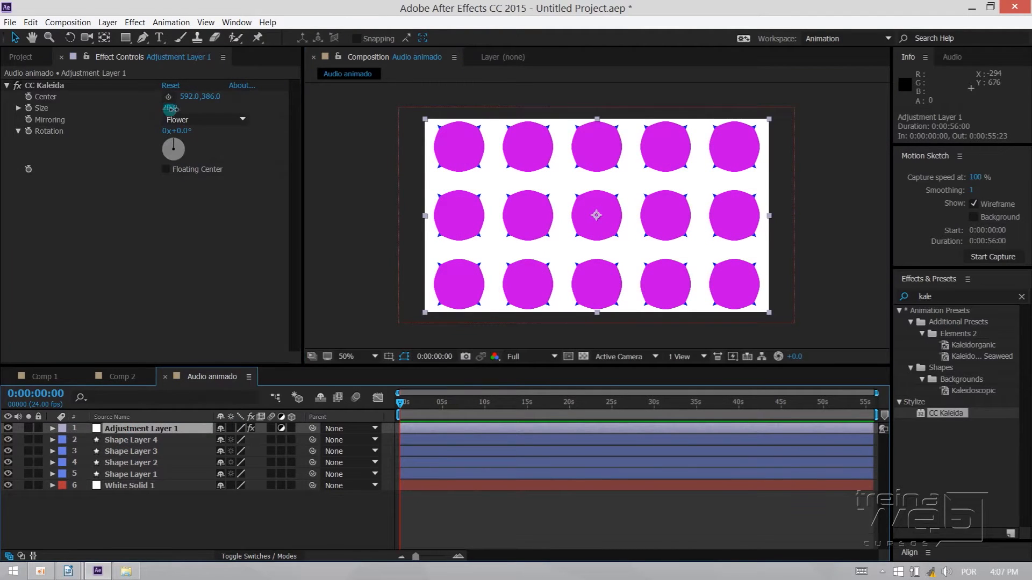
{"action": "left_click_drag", "start_coordinate": [169, 108], "coordinate": [148, 115]}
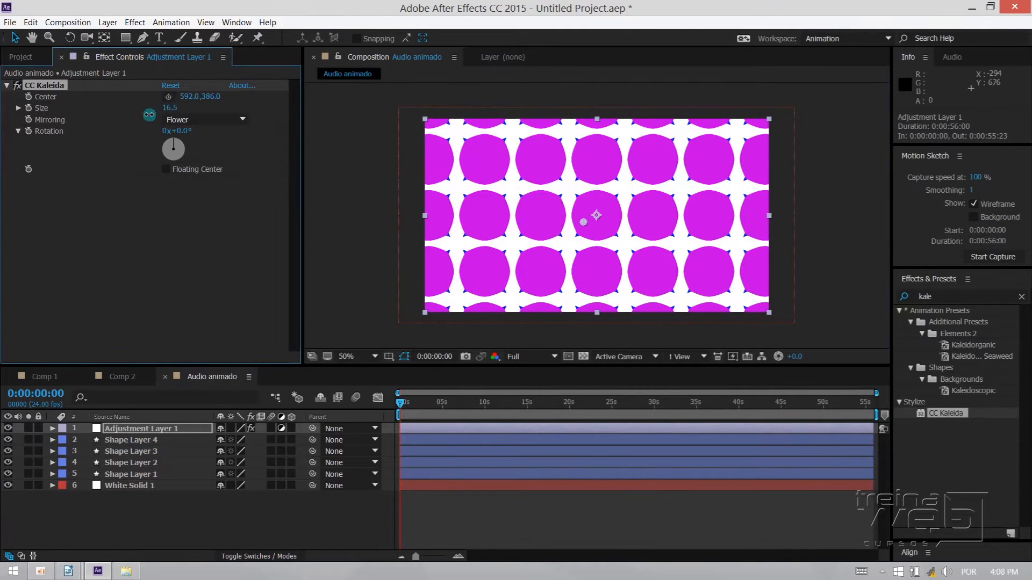
Try the Wheel and Unfold mirroring modes of CC Kaleida, and return to Flower
{"action": "left_click", "coordinate": [188, 123]}
{"action": "left_click", "coordinate": [192, 145]}
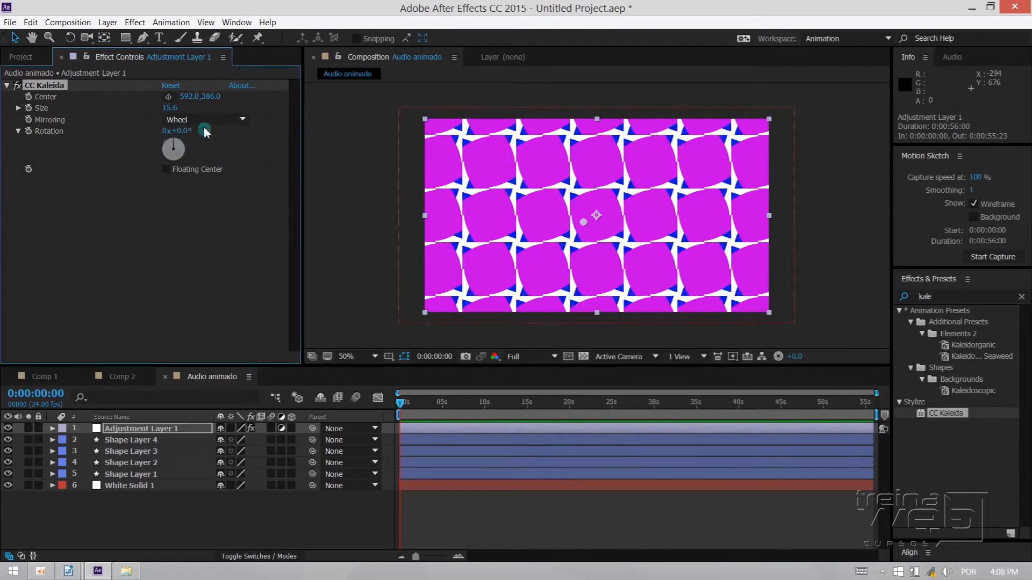
{"action": "left_click", "coordinate": [206, 122]}
{"action": "left_click", "coordinate": [209, 135]}
{"action": "left_click", "coordinate": [207, 119]}
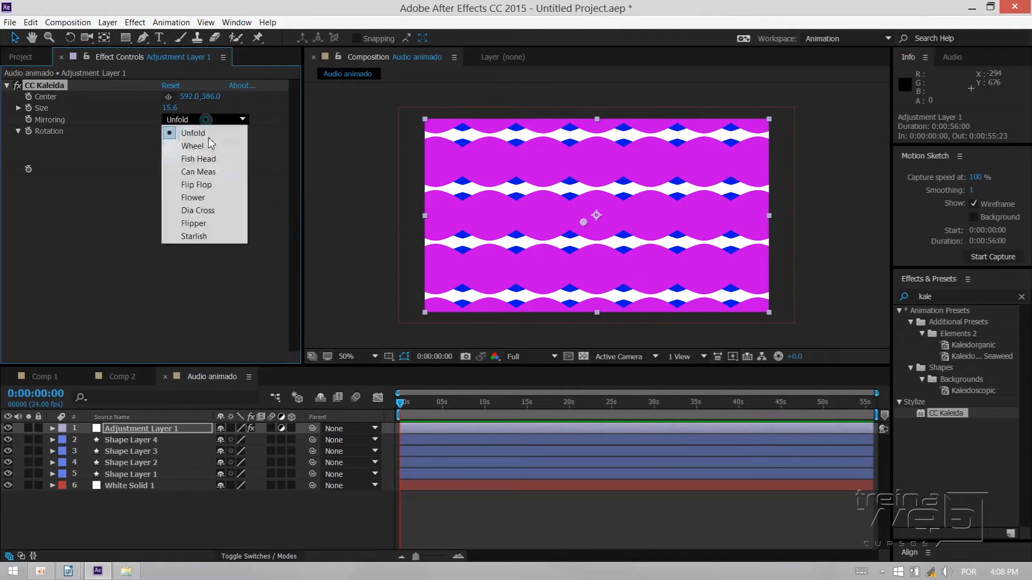
{"action": "left_click", "coordinate": [203, 198]}
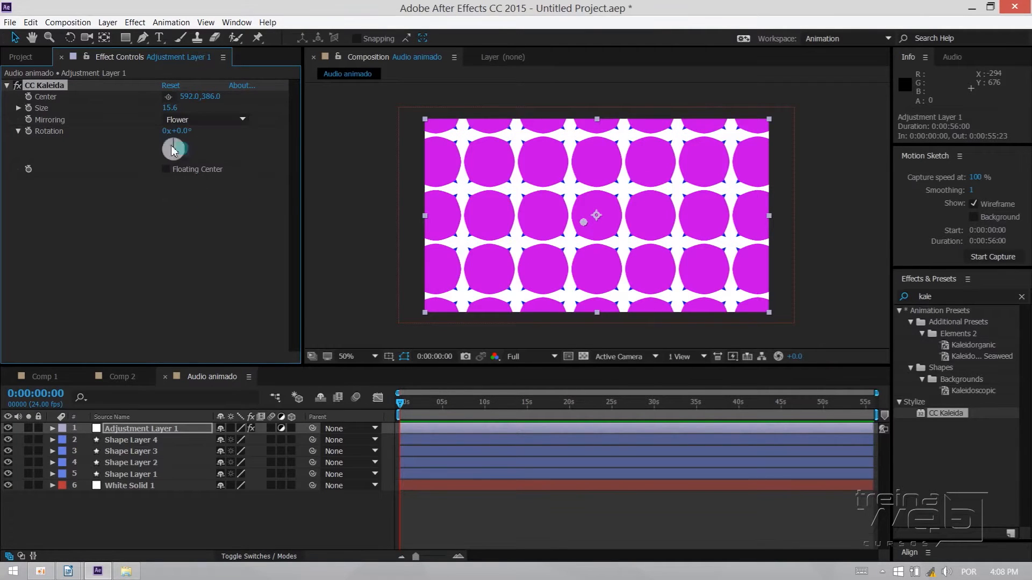
Set the CC Kaleida rotation to about 237° and move its center to about 572, 398
{"action": "mouse_move", "coordinate": [181, 150]}
{"action": "left_mouse_down"}
{"action": "mouse_move", "coordinate": [175, 160]}
{"action": "mouse_move", "coordinate": [149, 152]}
{"action": "mouse_move", "coordinate": [152, 163]}
{"action": "mouse_move", "coordinate": [171, 147]}
{"action": "left_mouse_up"}
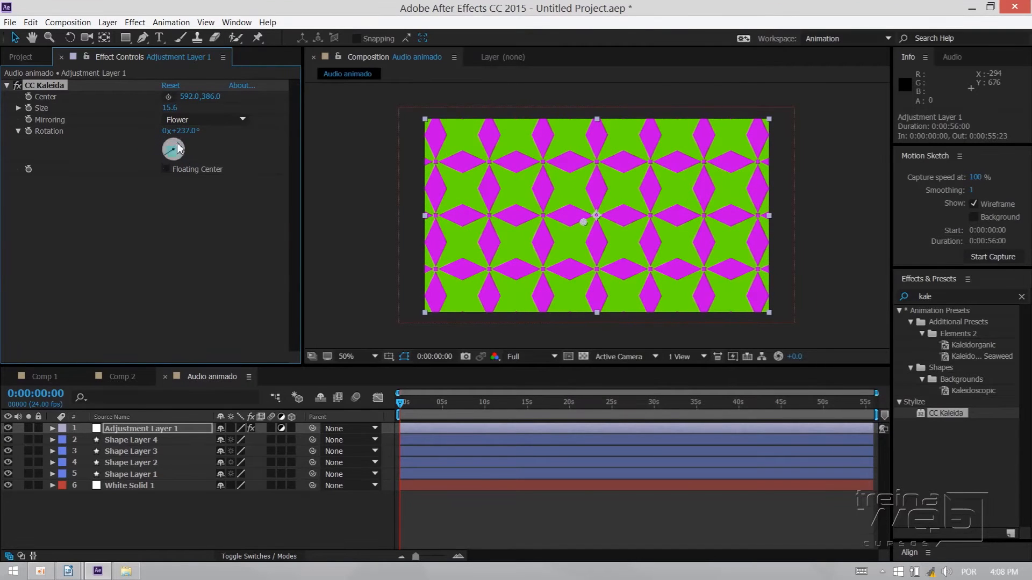
{"action": "left_click", "coordinate": [168, 97]}
{"action": "left_click", "coordinate": [578, 215]}
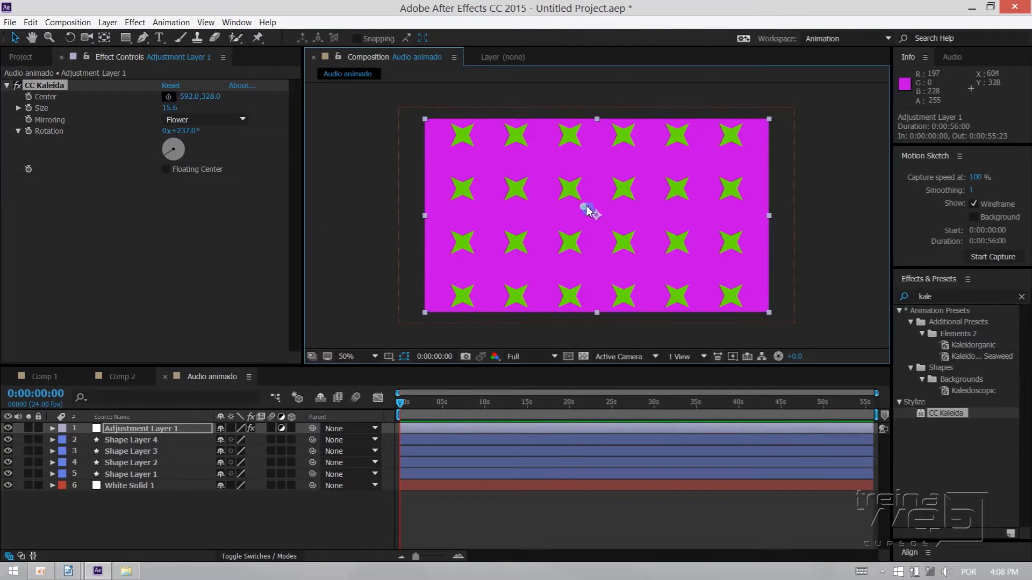
{"action": "mouse_move", "coordinate": [579, 215]}
{"action": "left_mouse_down"}
{"action": "mouse_move", "coordinate": [600, 215]}
{"action": "mouse_move", "coordinate": [571, 212]}
{"action": "mouse_move", "coordinate": [557, 225]}
{"action": "mouse_move", "coordinate": [587, 214]}
{"action": "mouse_move", "coordinate": [570, 214]}
{"action": "mouse_move", "coordinate": [568, 195]}
{"action": "mouse_move", "coordinate": [594, 212]}
{"action": "mouse_move", "coordinate": [575, 204]}
{"action": "mouse_move", "coordinate": [582, 224]}
{"action": "mouse_move", "coordinate": [562, 230]}
{"action": "mouse_move", "coordinate": [585, 234]}
{"action": "mouse_move", "coordinate": [576, 217]}
{"action": "mouse_move", "coordinate": [569, 231]}
{"action": "mouse_move", "coordinate": [578, 225]}
{"action": "left_mouse_up"}
Add Electric Suggestions Maok Amb 1.mp3 from the project as the top layer of the composition
{"action": "left_click", "coordinate": [16, 55]}
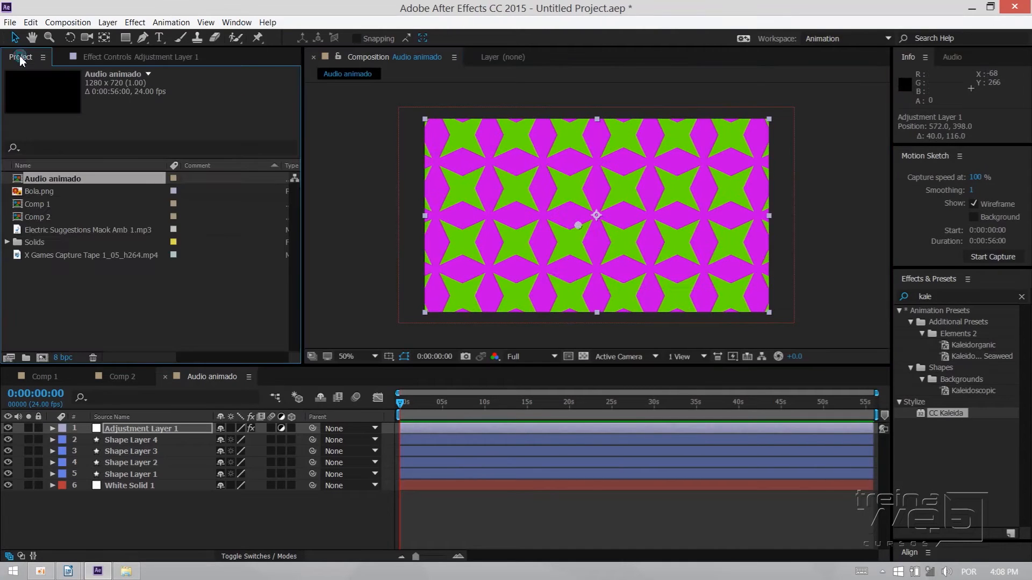
{"action": "left_click", "coordinate": [16, 230]}
{"action": "left_click_drag", "start_coordinate": [21, 235], "coordinate": [154, 429]}
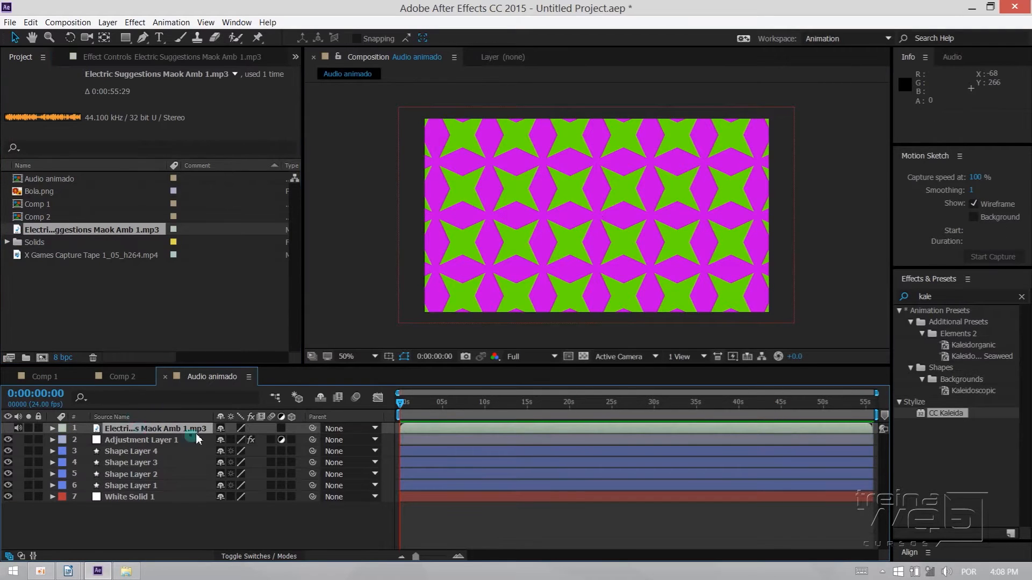
Expand the mp3 layer's audio properties and display its waveform
{"action": "left_click", "coordinate": [52, 429]}
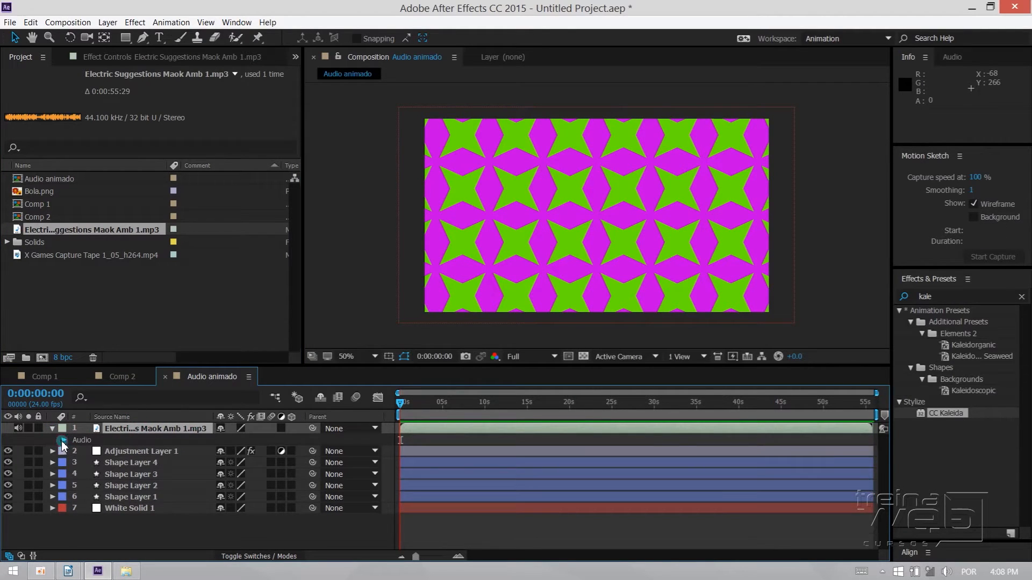
{"action": "left_click", "coordinate": [63, 440]}
{"action": "left_click", "coordinate": [115, 451]}
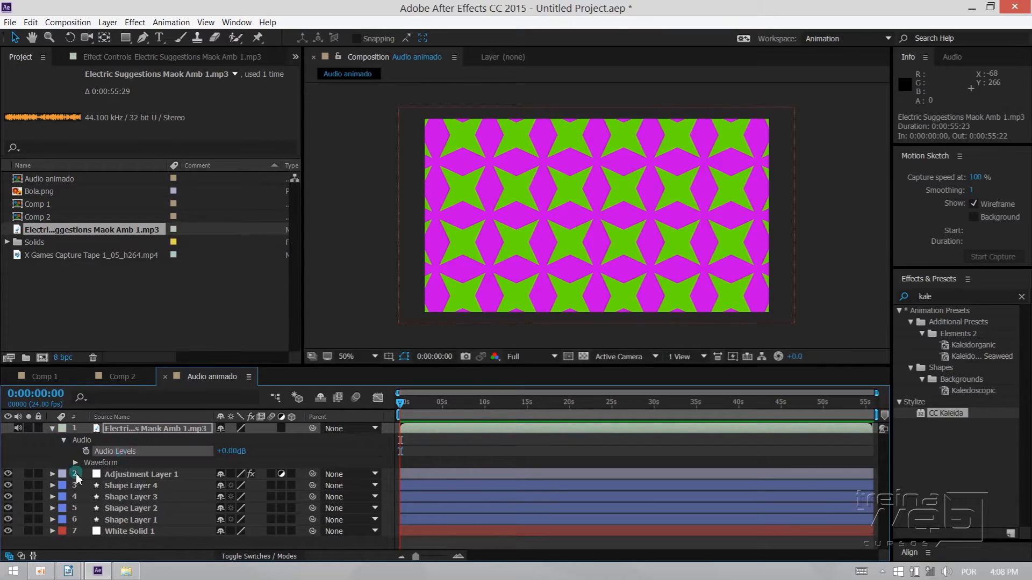
{"action": "left_click", "coordinate": [74, 463]}
{"action": "left_click", "coordinate": [399, 495]}
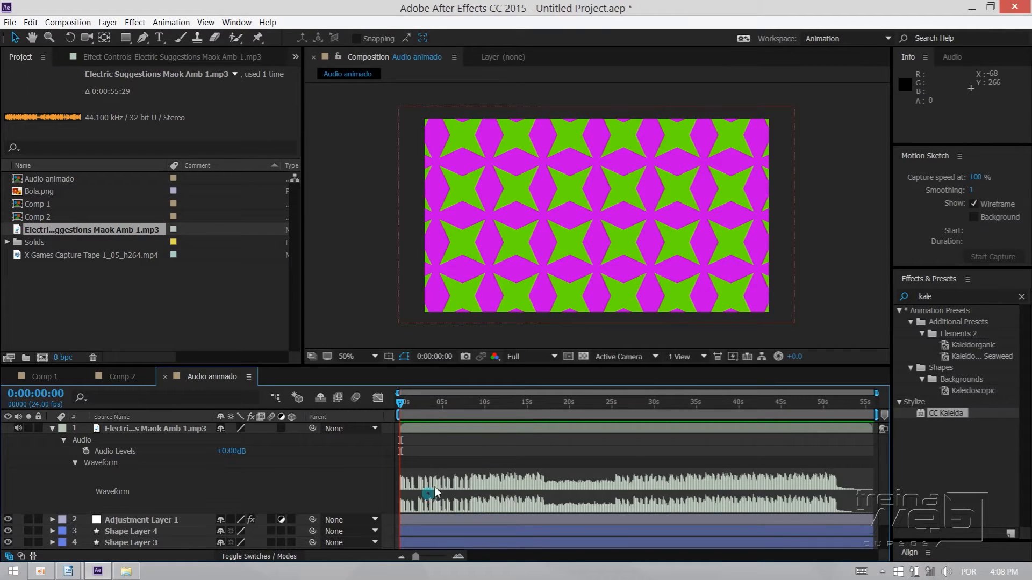
Clear the effects search and convert the mp3 layer's audio to keyframes
{"action": "left_click", "coordinate": [1022, 297]}
{"action": "left_click", "coordinate": [140, 429]}
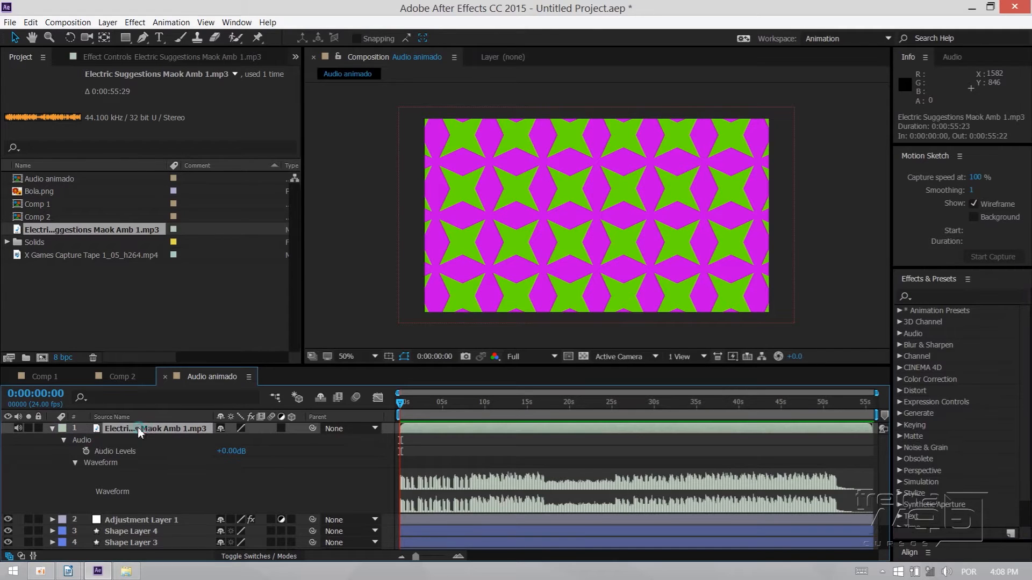
{"action": "left_click", "coordinate": [176, 24]}
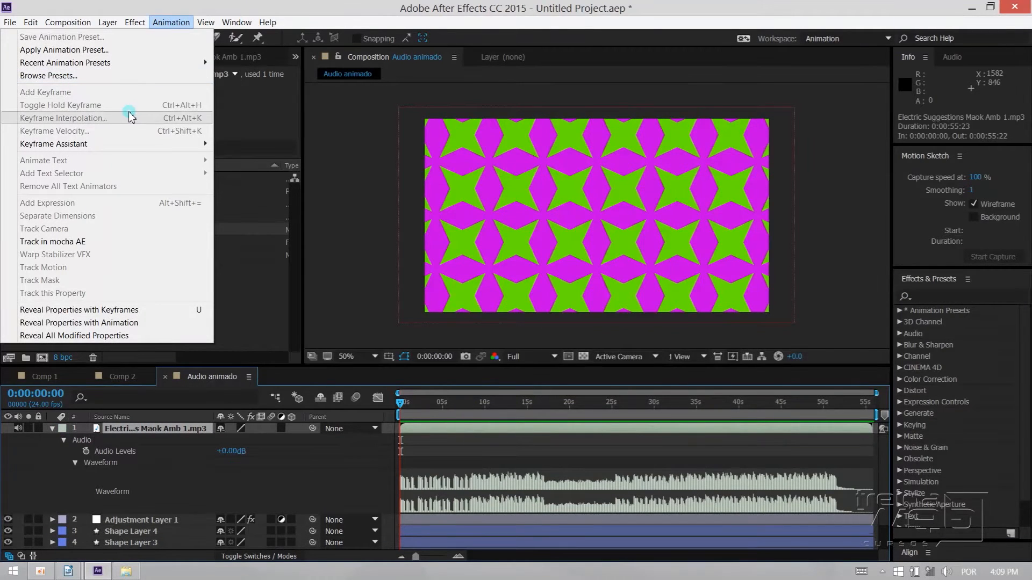
{"action": "mouse_move", "coordinate": [150, 145]}
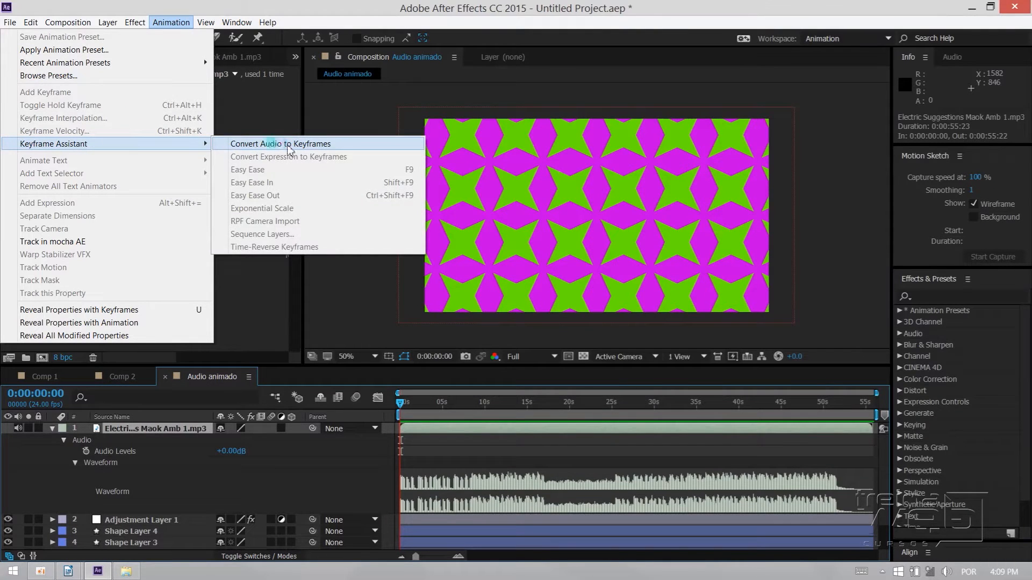
{"action": "left_click", "coordinate": [286, 145]}
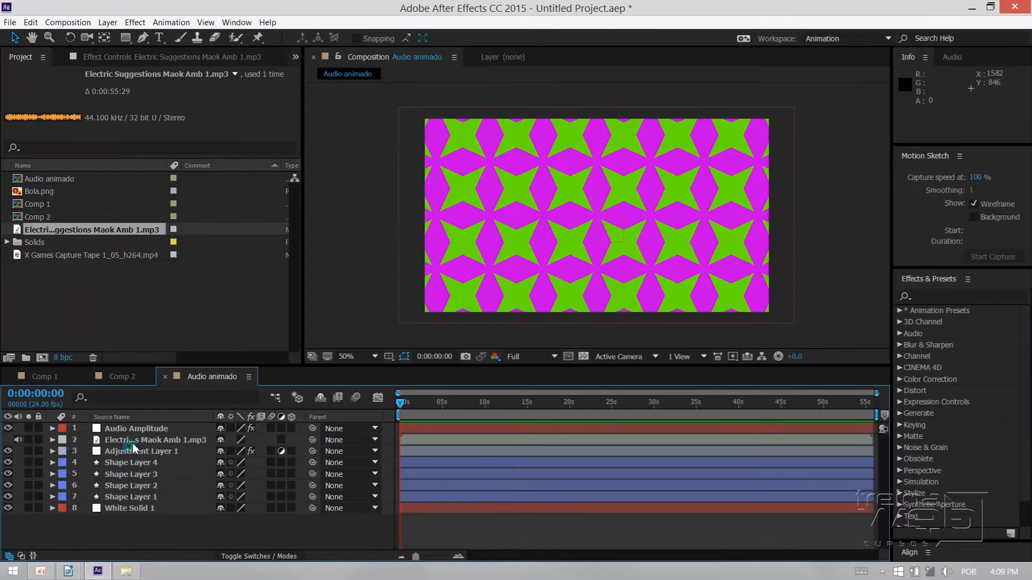
Reveal the keyframed Left, Right and Both Channels sliders of the Audio Amplitude layer and select the Left Channel slider
{"action": "left_click", "coordinate": [53, 440]}
{"action": "left_click", "coordinate": [129, 428]}
{"action": "left_click", "coordinate": [51, 428]}
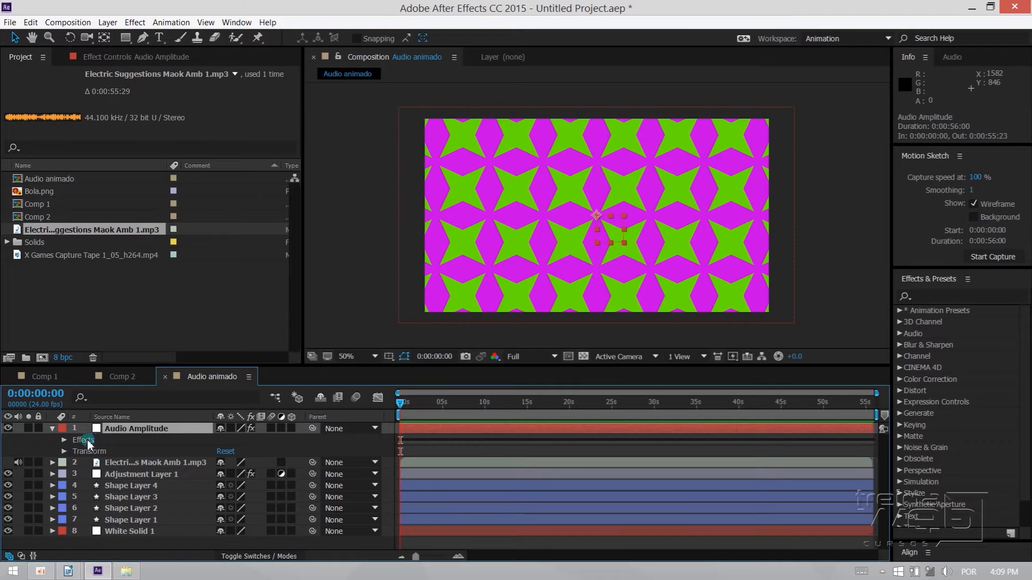
{"action": "key", "text": "u"}
{"action": "left_click", "coordinate": [114, 440]}
{"action": "left_click", "coordinate": [122, 465]}
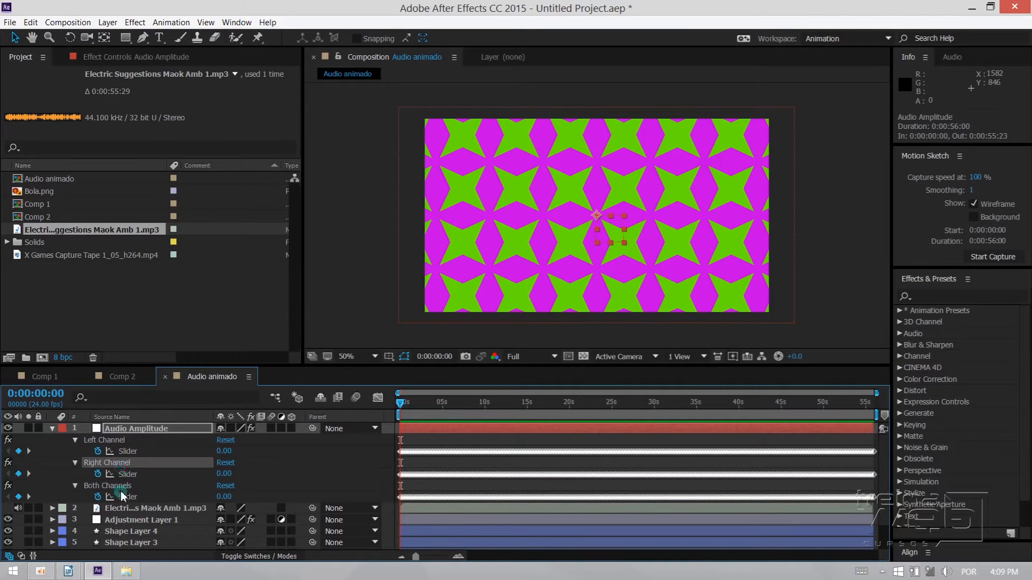
{"action": "left_click", "coordinate": [119, 487]}
{"action": "left_click", "coordinate": [113, 441]}
{"action": "left_click", "coordinate": [129, 452]}
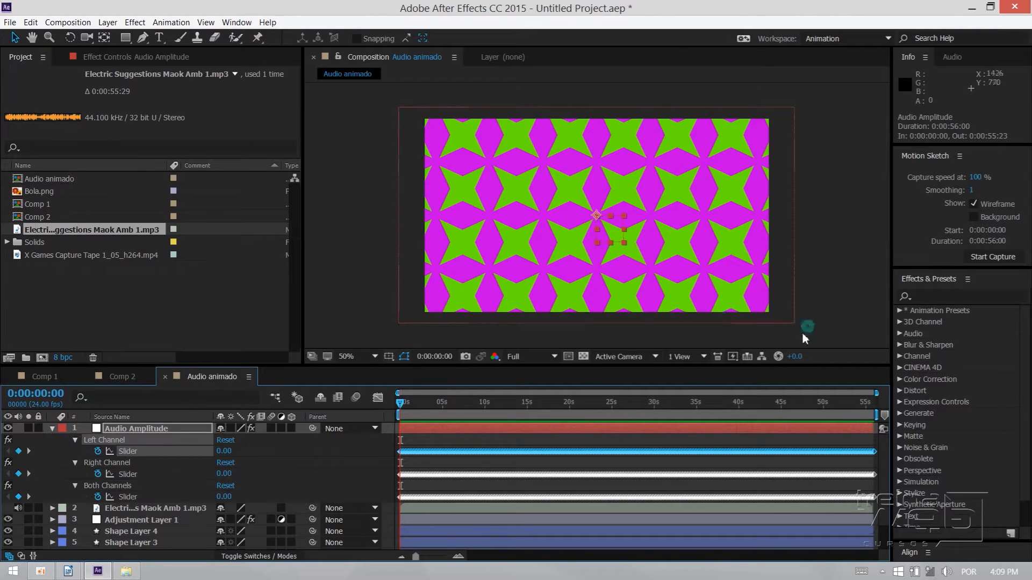
Enlarge the effects list by collapsing Motion Sketch, and show the effect controls of the Audio Amplitude layer
{"action": "left_click_drag", "start_coordinate": [946, 266], "coordinate": [942, 147]}
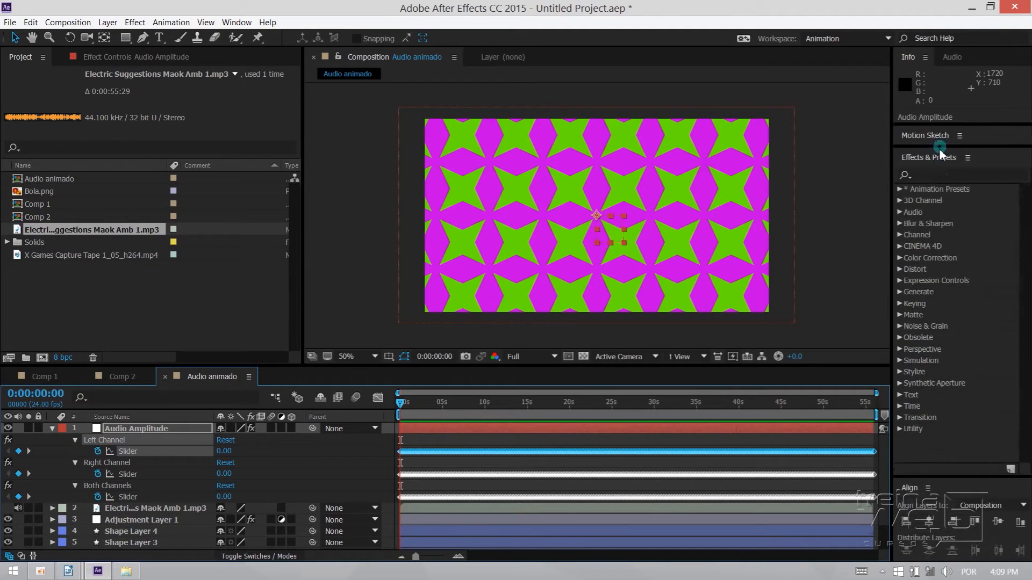
{"action": "left_click", "coordinate": [162, 56]}
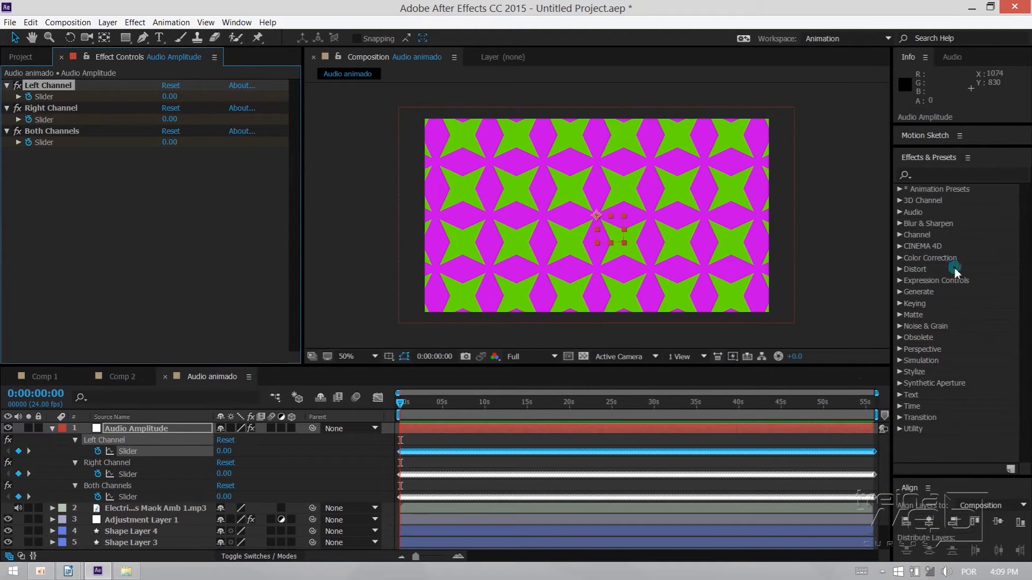
Add a Slider Control effect to the Audio Amplitude layer, set its slider to 25, and delete the effect
{"action": "left_click", "coordinate": [935, 282]}
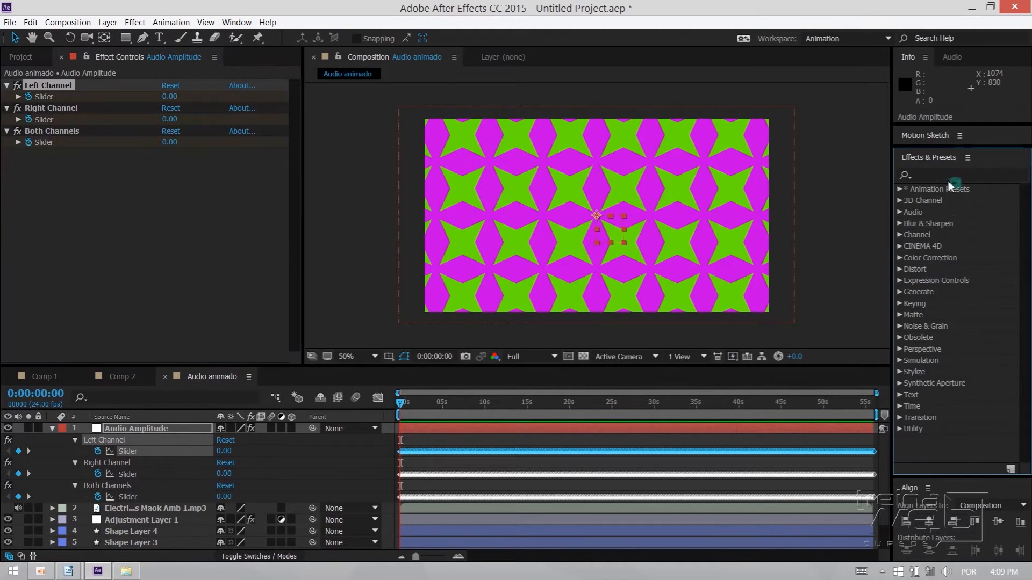
{"action": "left_click", "coordinate": [900, 280]}
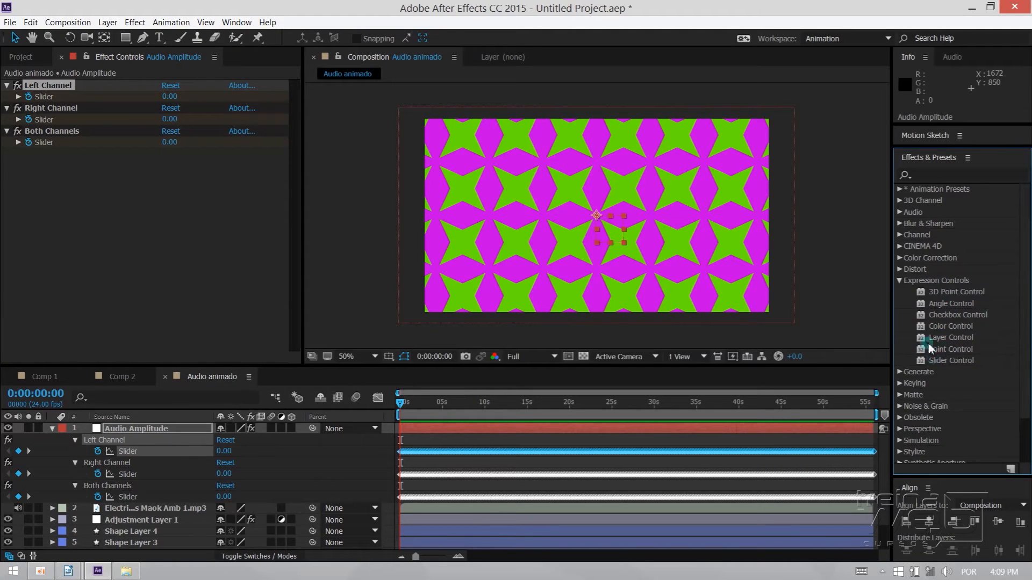
{"action": "left_click_drag", "start_coordinate": [928, 343], "coordinate": [854, 285]}
{"action": "left_click", "coordinate": [956, 363]}
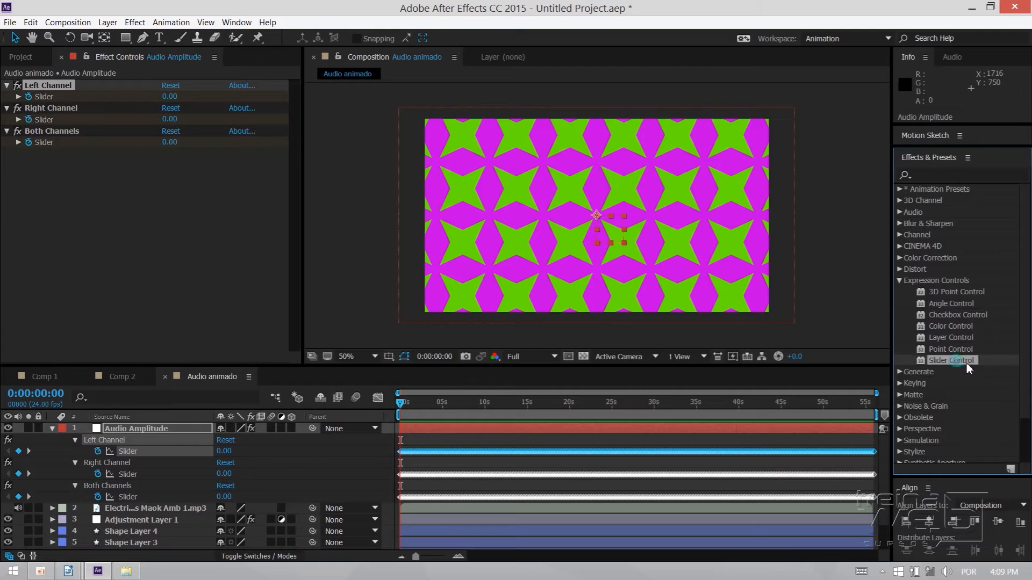
{"action": "left_click_drag", "start_coordinate": [967, 370], "coordinate": [73, 205]}
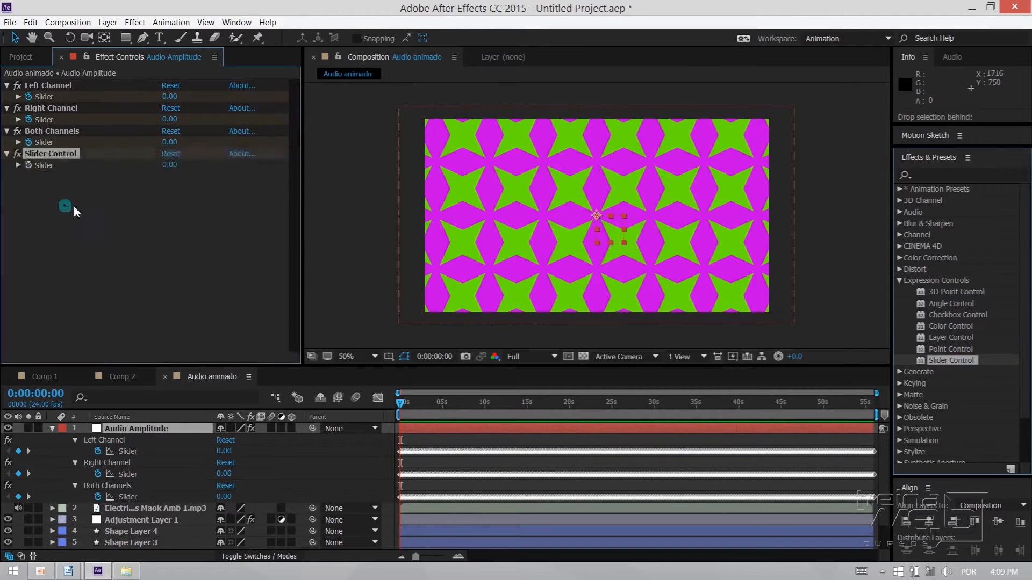
{"action": "mouse_move", "coordinate": [169, 164]}
{"action": "left_mouse_down"}
{"action": "mouse_move", "coordinate": [213, 168]}
{"action": "mouse_move", "coordinate": [158, 172]}
{"action": "mouse_move", "coordinate": [186, 167]}
{"action": "left_mouse_up"}
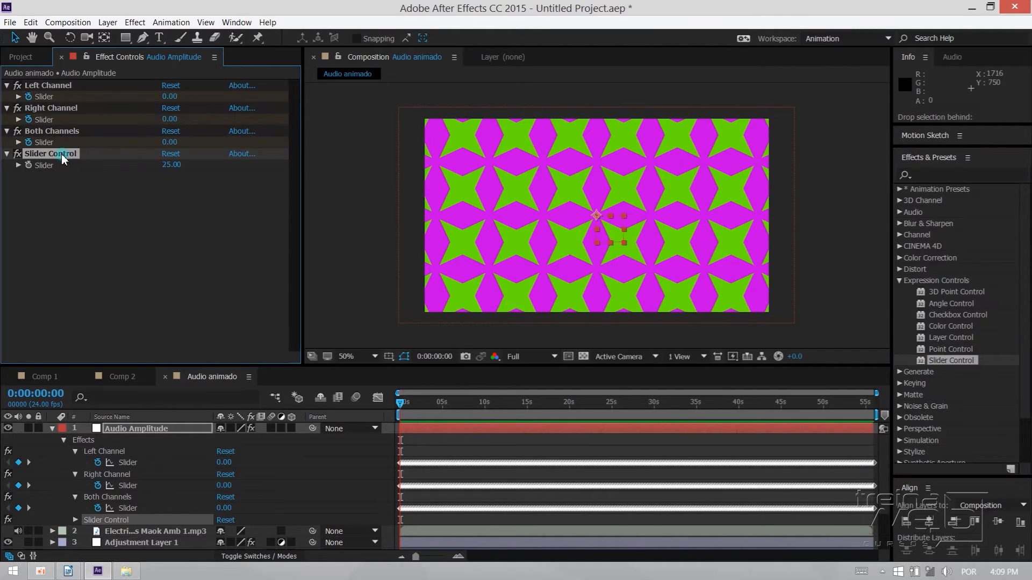
{"action": "key", "text": "Delete"}
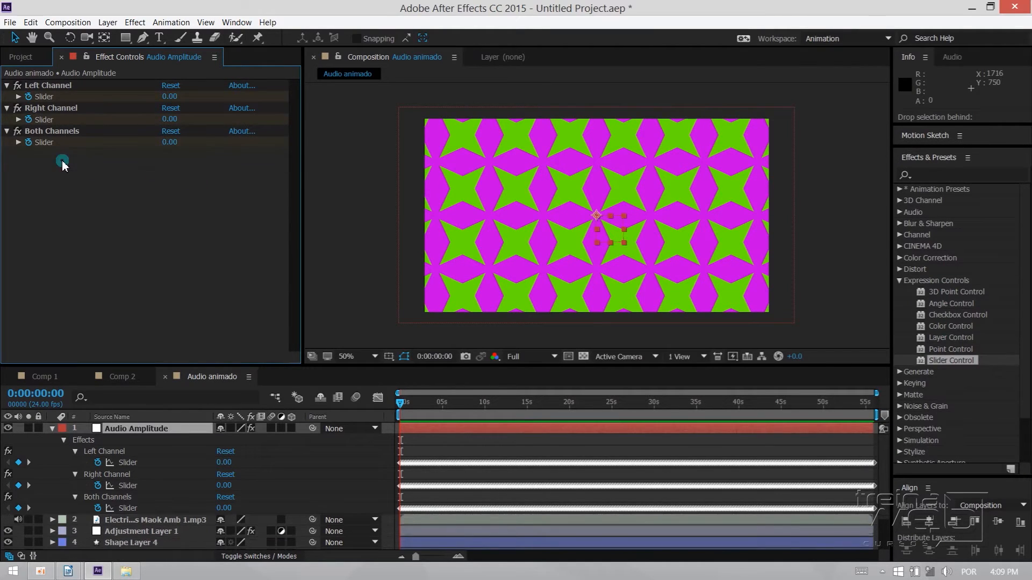
Delete the Left Channel and Right Channel effects from the Audio Amplitude layer
{"action": "left_click", "coordinate": [141, 487]}
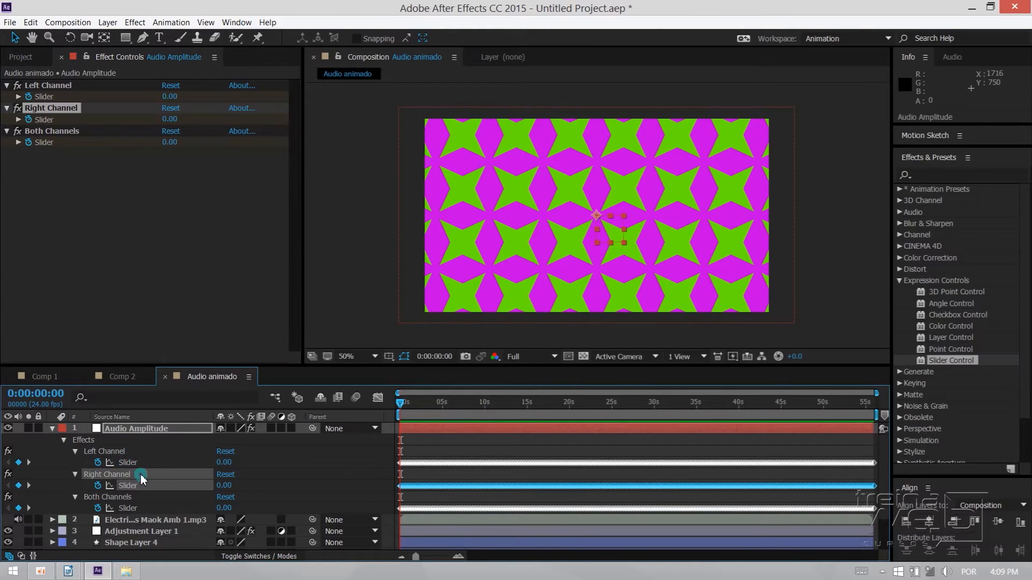
{"action": "left_click", "coordinate": [118, 452]}
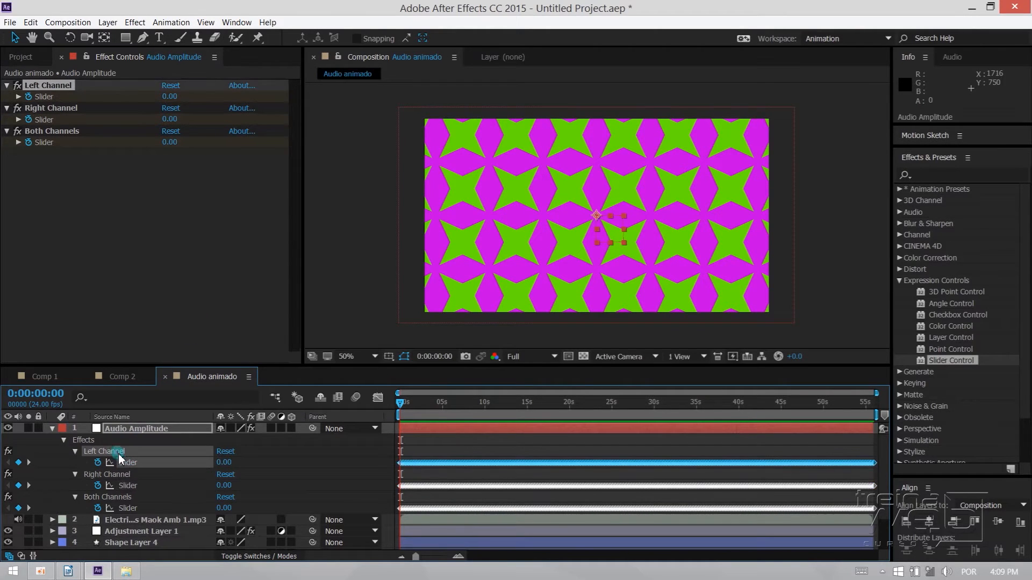
{"action": "left_click", "coordinate": [130, 486]}
{"action": "left_click", "coordinate": [131, 510]}
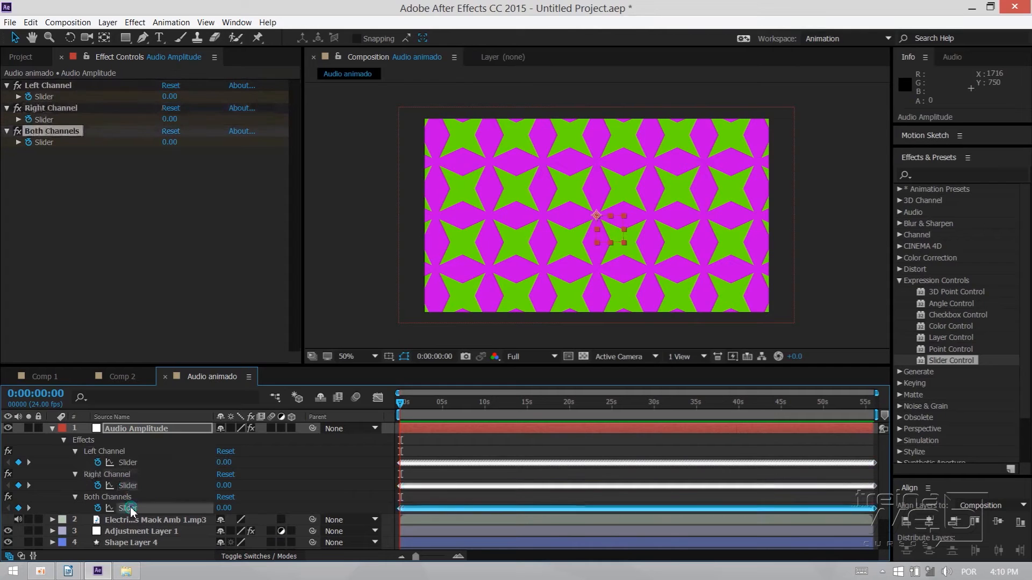
{"action": "left_click", "coordinate": [110, 475]}
{"action": "left_click", "coordinate": [113, 453], "text": "ctrl"}
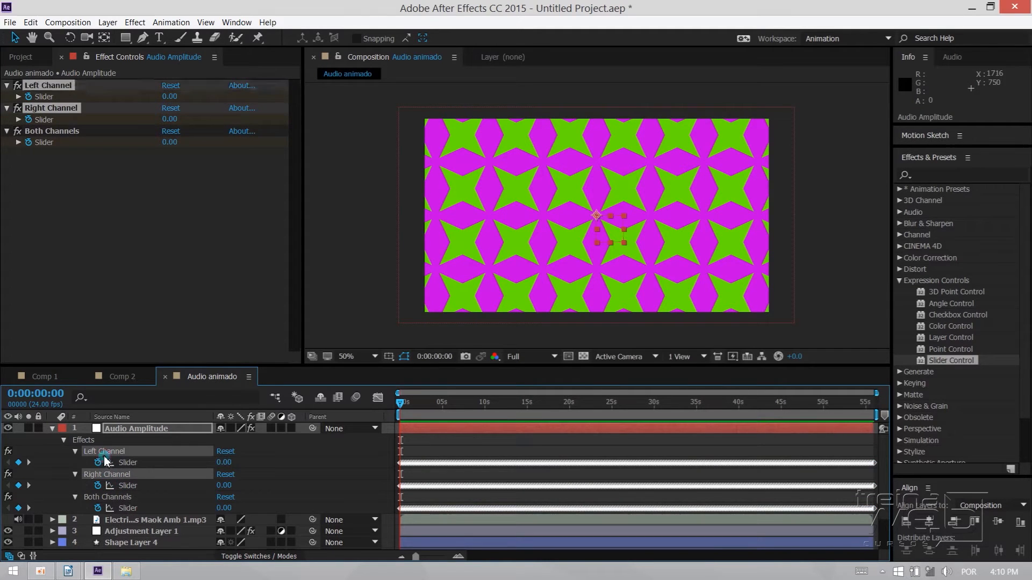
{"action": "key", "text": "Delete"}
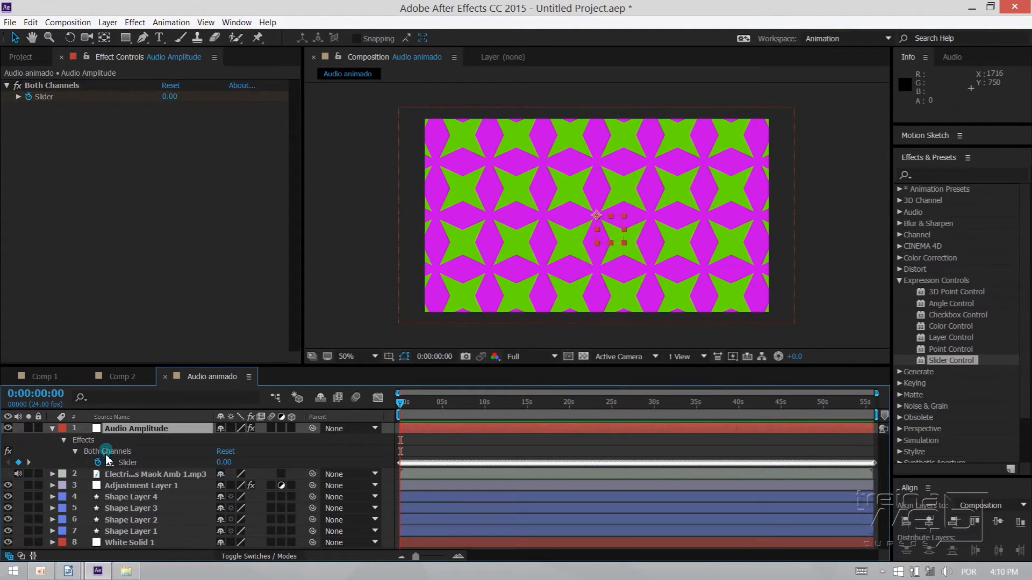
Enlarge the timeline area and, with the Both Channels slider selected, scrub the time to 0:00:12:04
{"action": "left_click", "coordinate": [107, 452]}
{"action": "left_click_drag", "start_coordinate": [190, 366], "coordinate": [185, 321]}
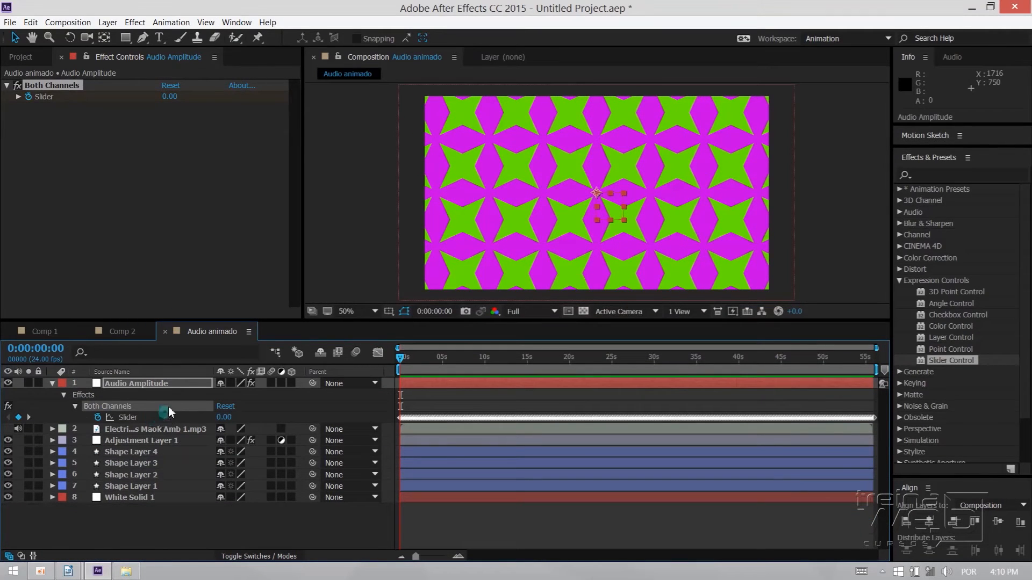
{"action": "left_click", "coordinate": [128, 419]}
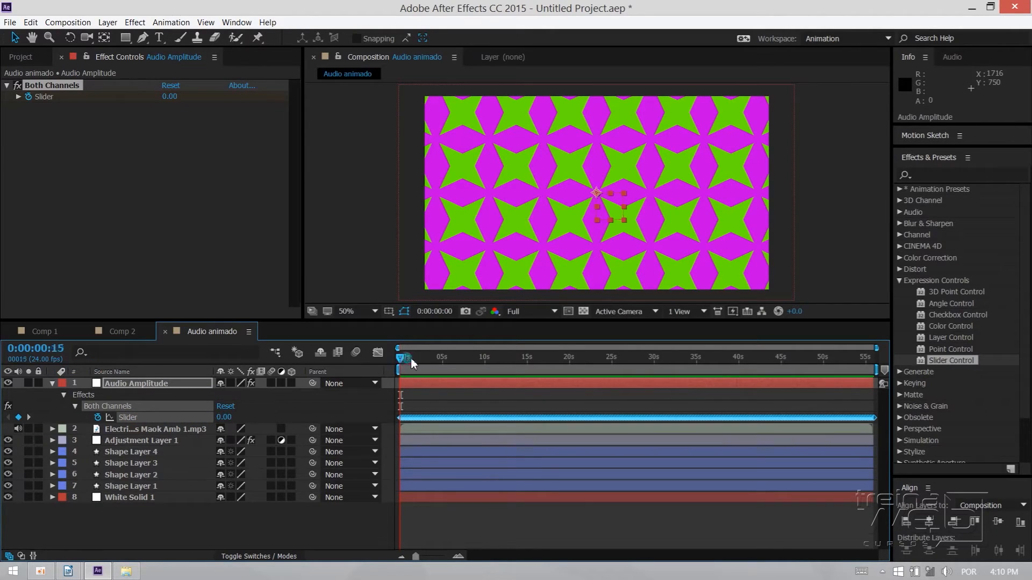
{"action": "left_click_drag", "start_coordinate": [410, 358], "coordinate": [440, 361]}
{"action": "left_click_drag", "start_coordinate": [440, 358], "coordinate": [503, 357]}
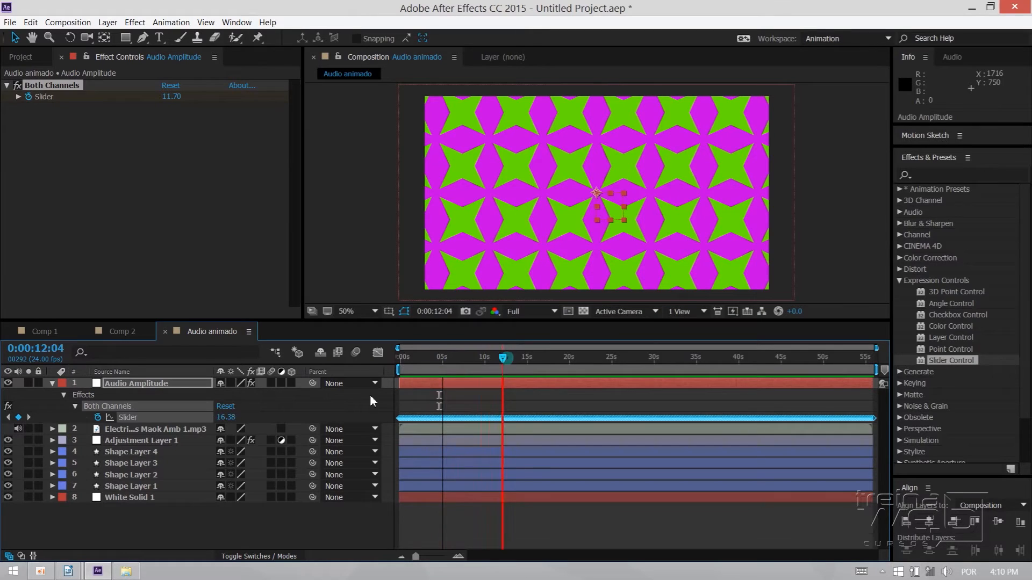
Display the Both Channels slider's value graph in the Graph Editor
{"action": "left_click", "coordinate": [377, 353]}
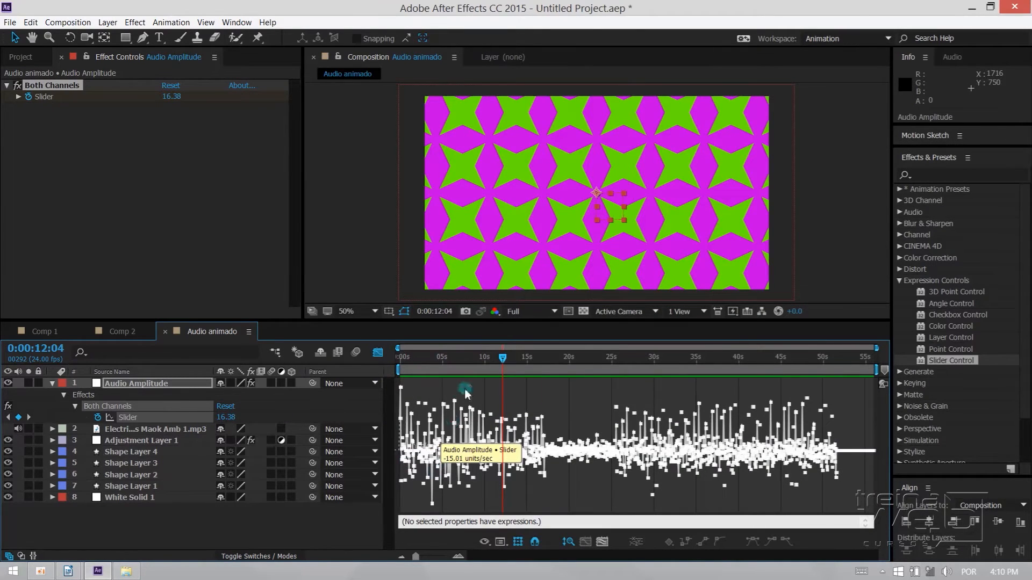
{"action": "left_click", "coordinate": [484, 542]}
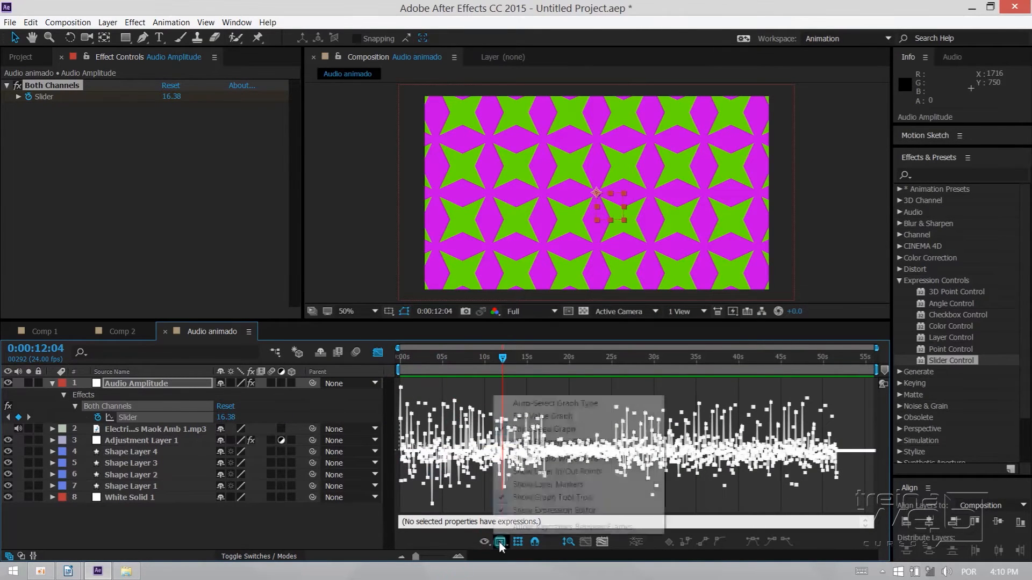
{"action": "left_click", "coordinate": [535, 419]}
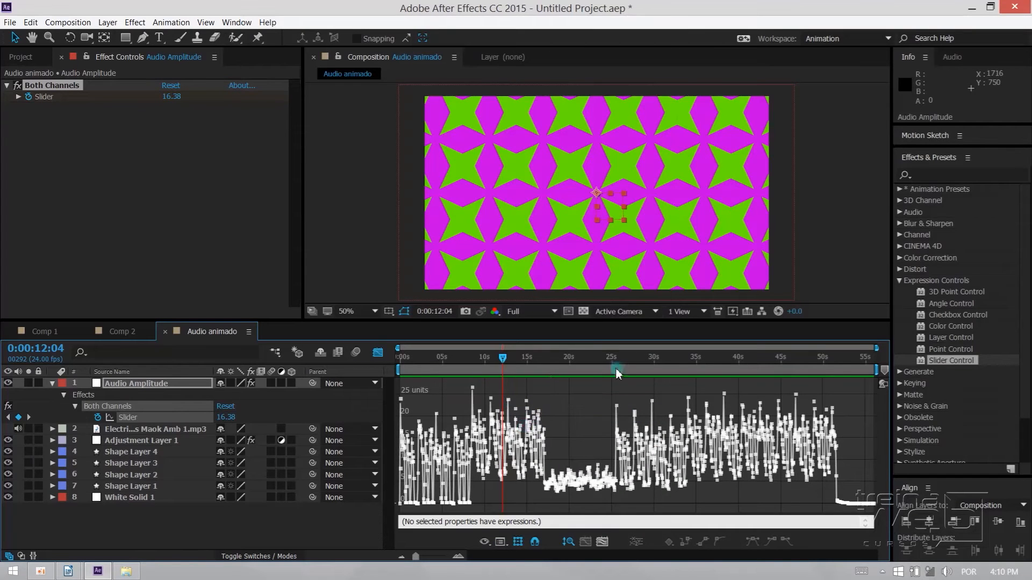
Move the current time to the tallest peak of the slider graph at 0:00:08:14
{"action": "left_click_drag", "start_coordinate": [484, 361], "coordinate": [474, 363]}
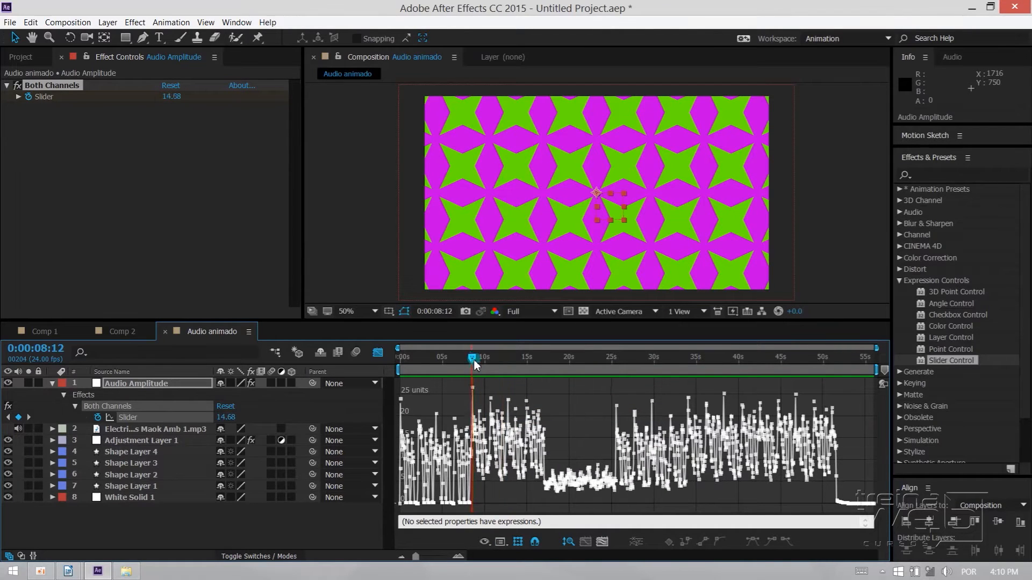
{"action": "key", "text": "equal"}
{"action": "key", "text": "equal"}
{"action": "key", "text": "equal"}
{"action": "key", "text": "equal"}
{"action": "key", "text": "equal"}
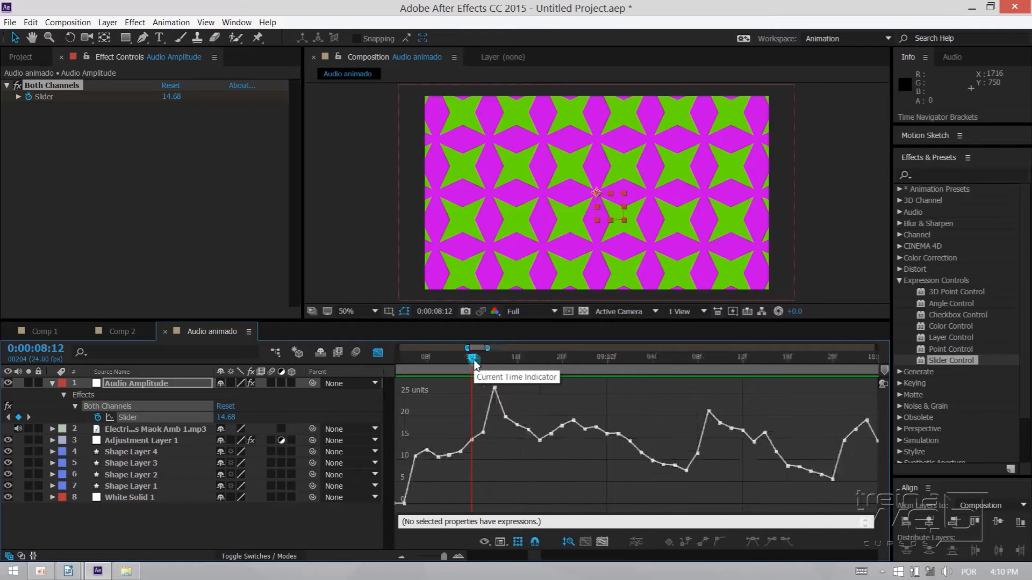
{"action": "left_click_drag", "start_coordinate": [475, 365], "coordinate": [494, 366]}
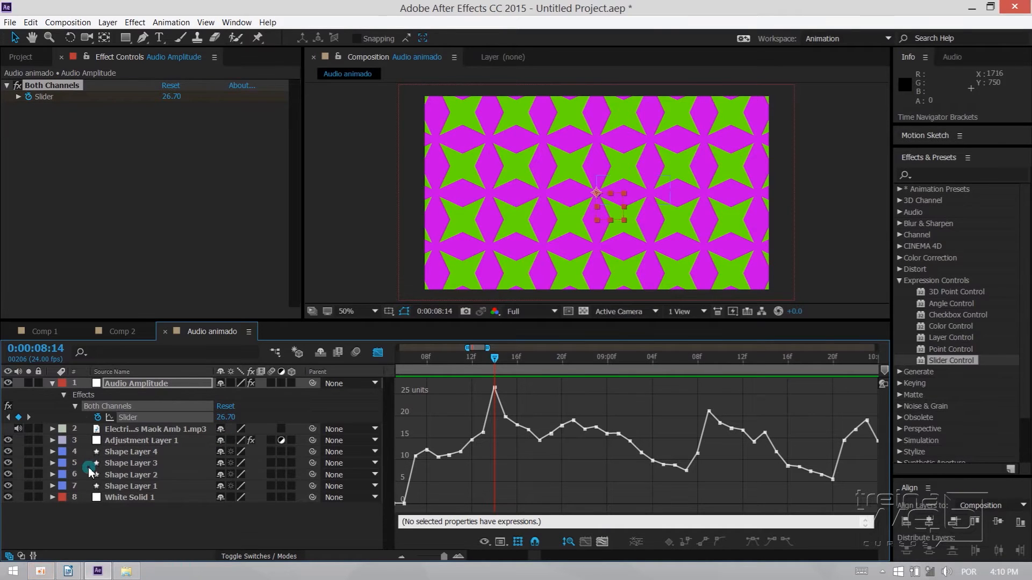
Open Notepad, note the slider's peak value 26.7 there, and return to After Effects
{"action": "key", "text": "super+r"}
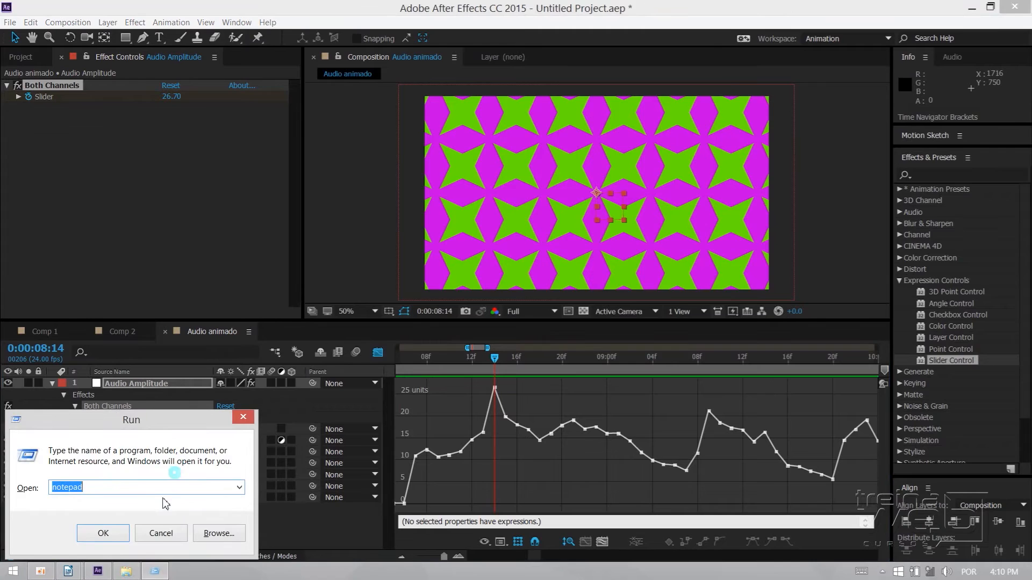
{"action": "left_click", "coordinate": [103, 533]}
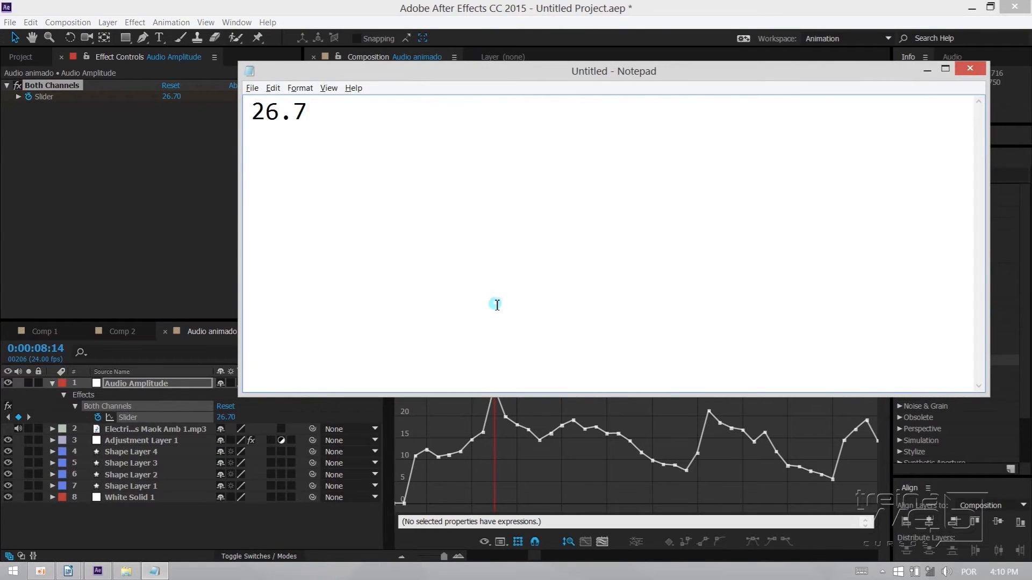
{"action": "left_click", "coordinate": [498, 479]}
Check the peak keyframe on the full slider graph, then leave the Graph Editor and collapse the Audio Amplitude layer
{"action": "left_click_drag", "start_coordinate": [443, 557], "coordinate": [410, 561]}
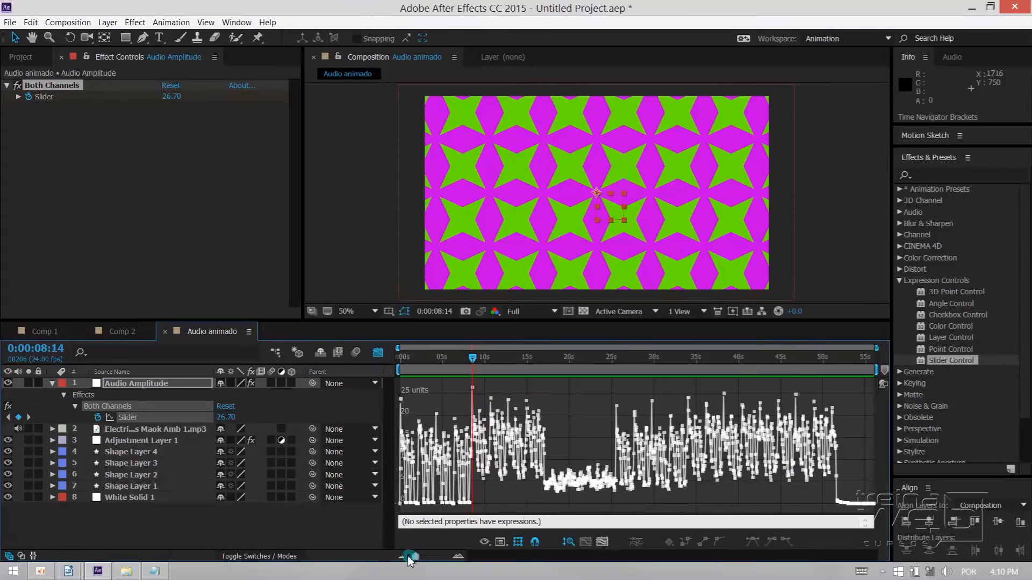
{"action": "left_click", "coordinate": [473, 388]}
{"action": "mouse_move", "coordinate": [475, 393]}
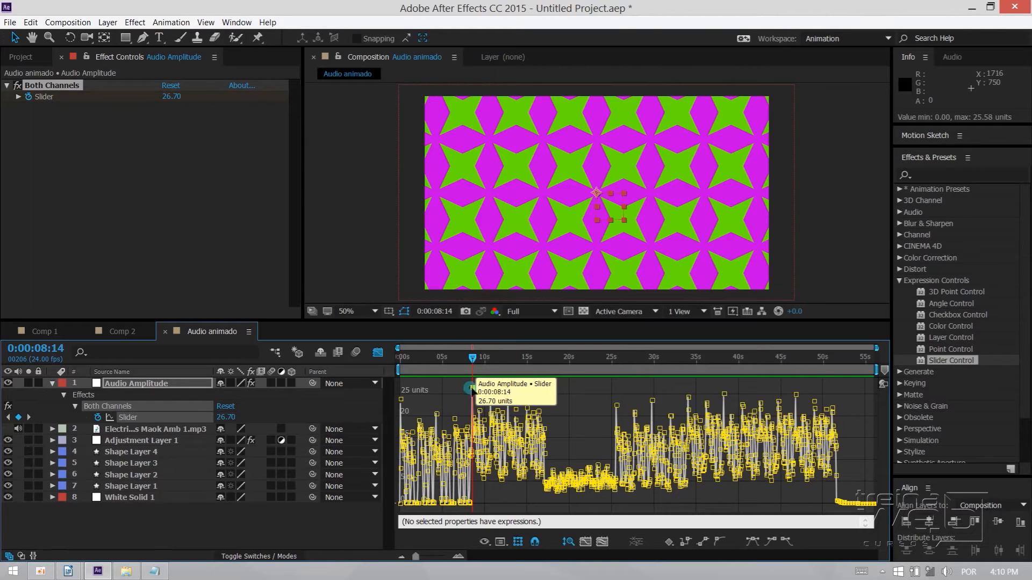
{"action": "left_click", "coordinate": [380, 353]}
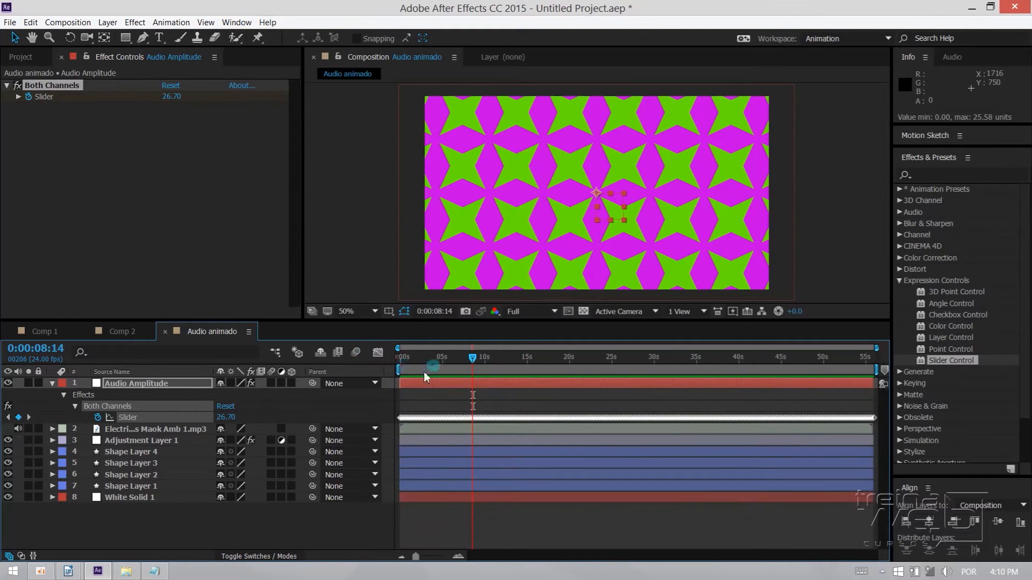
{"action": "left_click", "coordinate": [53, 384]}
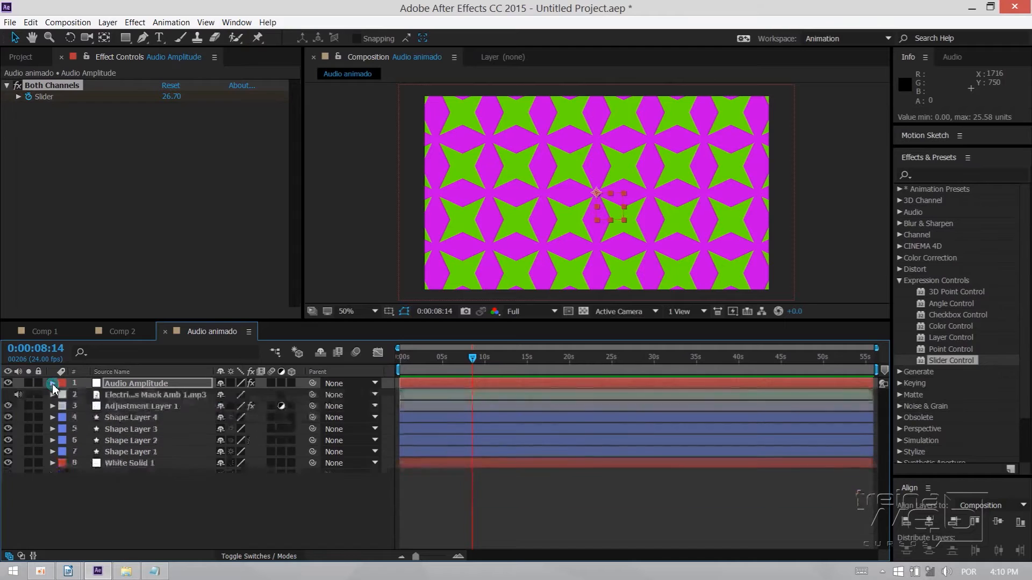
Adjust the CC Kaleida rotation on Adjustment Layer 1 and reduce its size to make the pattern tiles smaller
{"action": "left_click", "coordinate": [113, 406]}
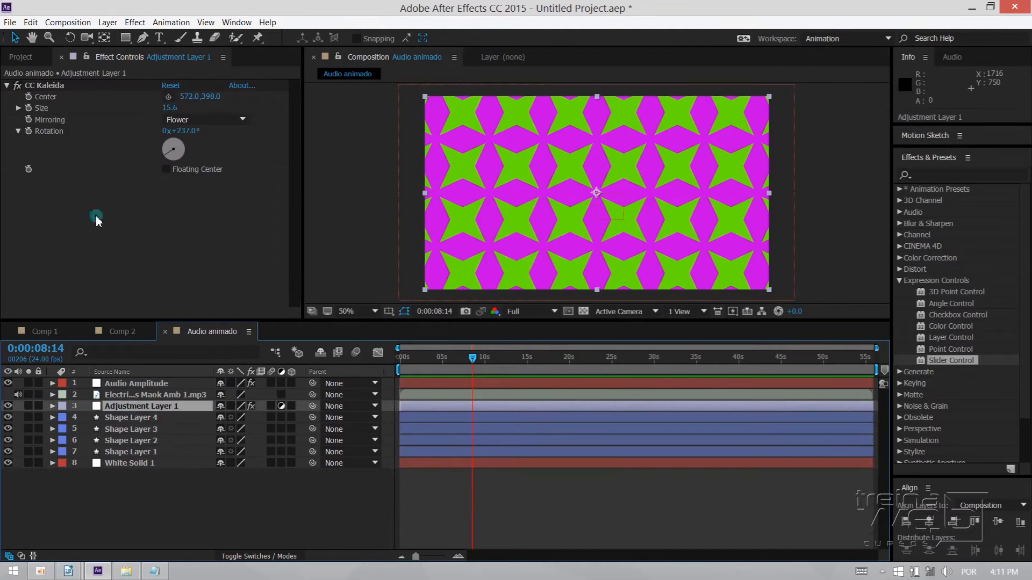
{"action": "mouse_move", "coordinate": [165, 158]}
{"action": "left_mouse_down"}
{"action": "mouse_move", "coordinate": [166, 144]}
{"action": "mouse_move", "coordinate": [189, 138]}
{"action": "mouse_move", "coordinate": [176, 167]}
{"action": "left_mouse_up"}
{"action": "left_click_drag", "start_coordinate": [170, 109], "coordinate": [119, 110]}
Examine the Fill 1 properties of Shape 1 in Shape Layer 4, then collapse the layer
{"action": "left_click", "coordinate": [124, 418]}
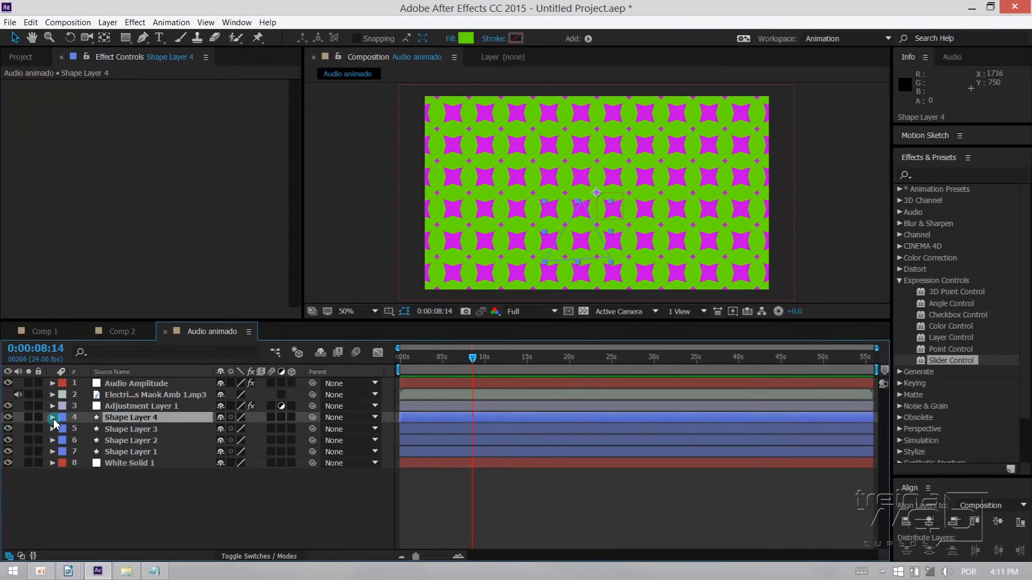
{"action": "left_click", "coordinate": [52, 418]}
{"action": "left_click", "coordinate": [65, 430]}
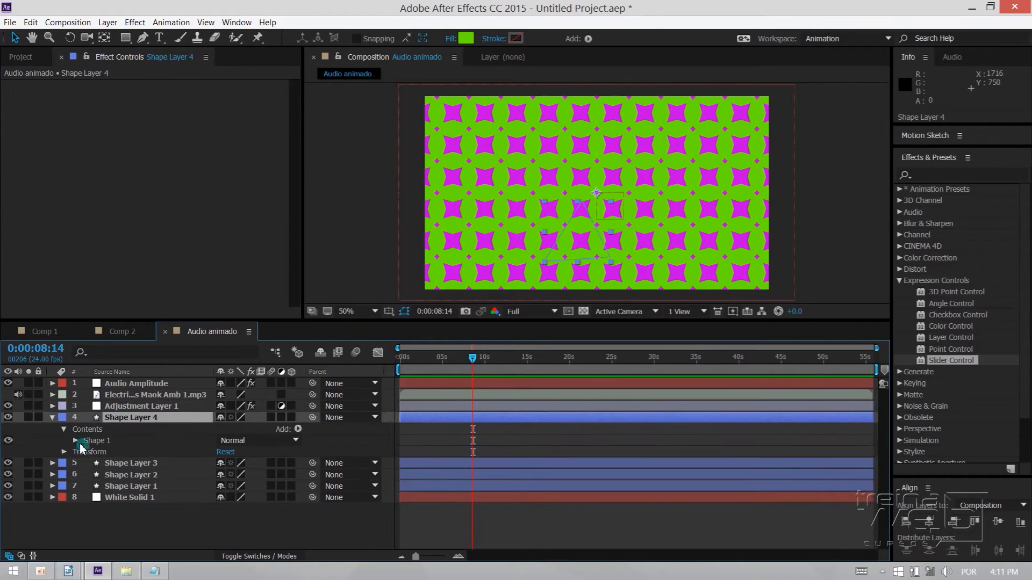
{"action": "left_click", "coordinate": [76, 440]}
{"action": "left_click", "coordinate": [87, 476]}
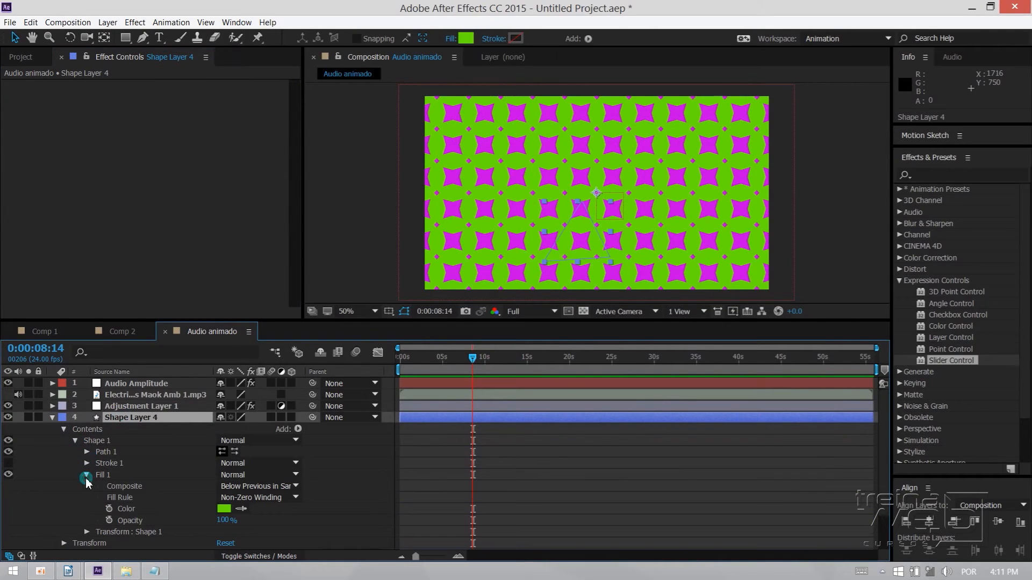
{"action": "left_click", "coordinate": [52, 417]}
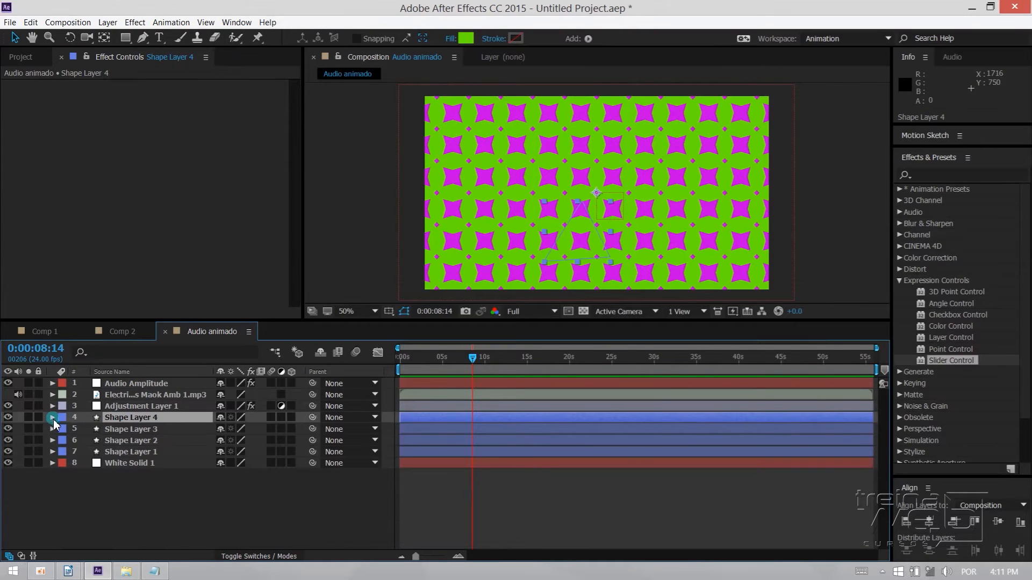
Reveal the keyframed Both Channels slider of Audio Amplitude and the Scale property of Shape Layer 3
{"action": "left_click", "coordinate": [131, 383]}
{"action": "key", "text": "u"}
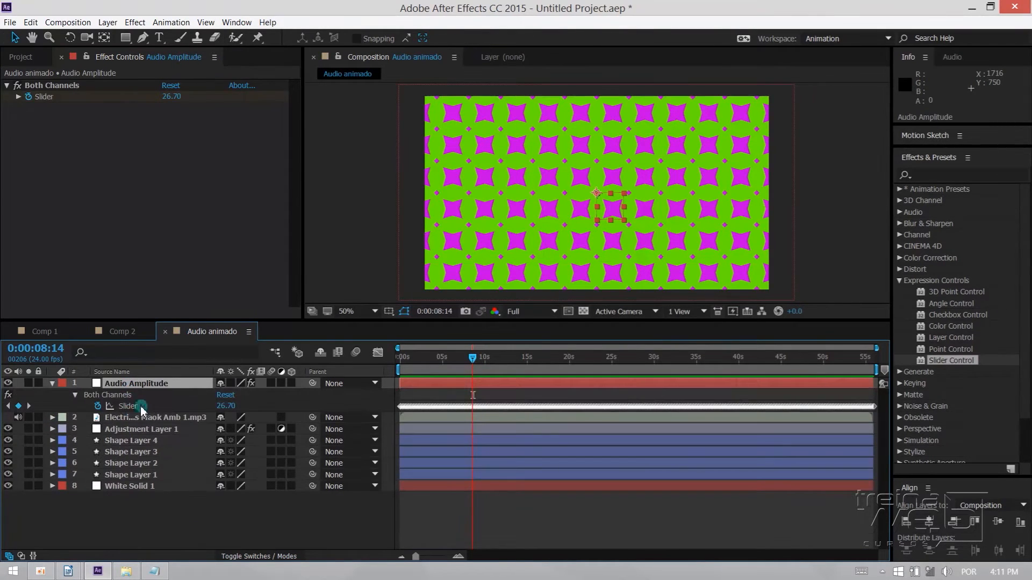
{"action": "left_click", "coordinate": [123, 454]}
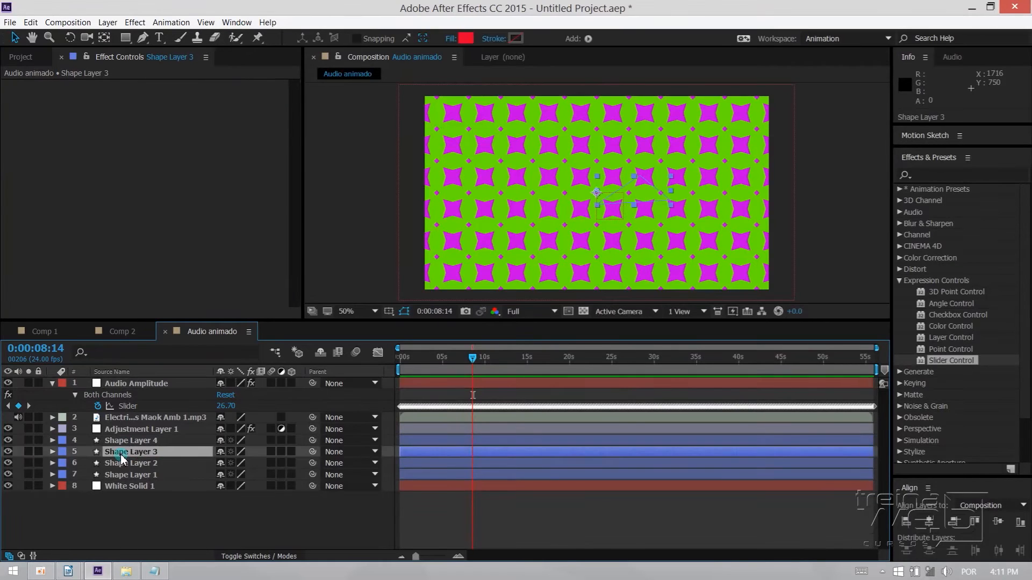
{"action": "key", "text": "a"}
{"action": "key", "text": "s"}
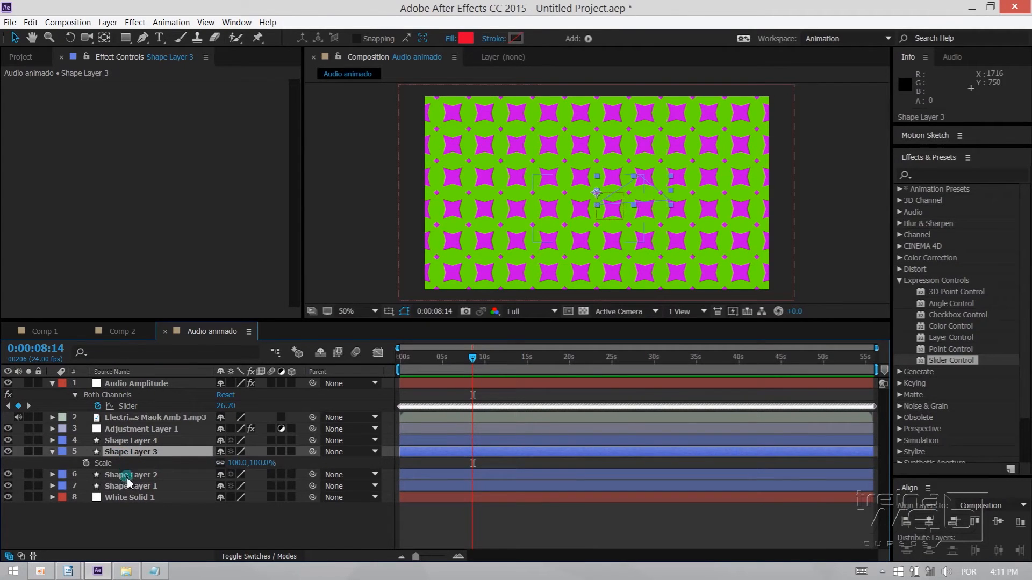
Reveal the Scale property of Shape Layer 1, Shape Layer 2 and Shape Layer 4
{"action": "left_click", "coordinate": [127, 477]}
{"action": "left_click", "coordinate": [123, 485], "text": "ctrl"}
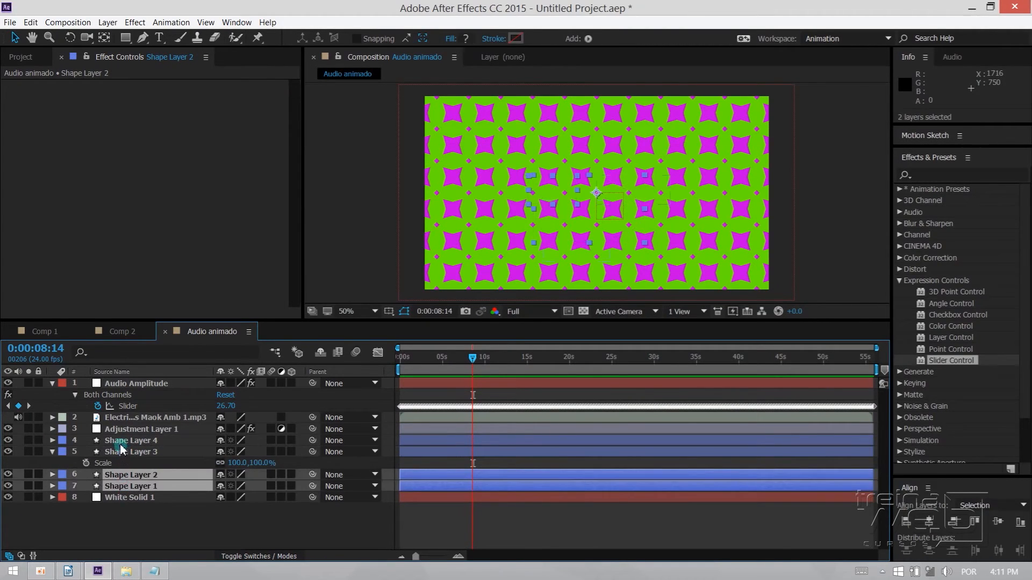
{"action": "left_click", "coordinate": [122, 442], "text": "ctrl"}
{"action": "key", "text": "s"}
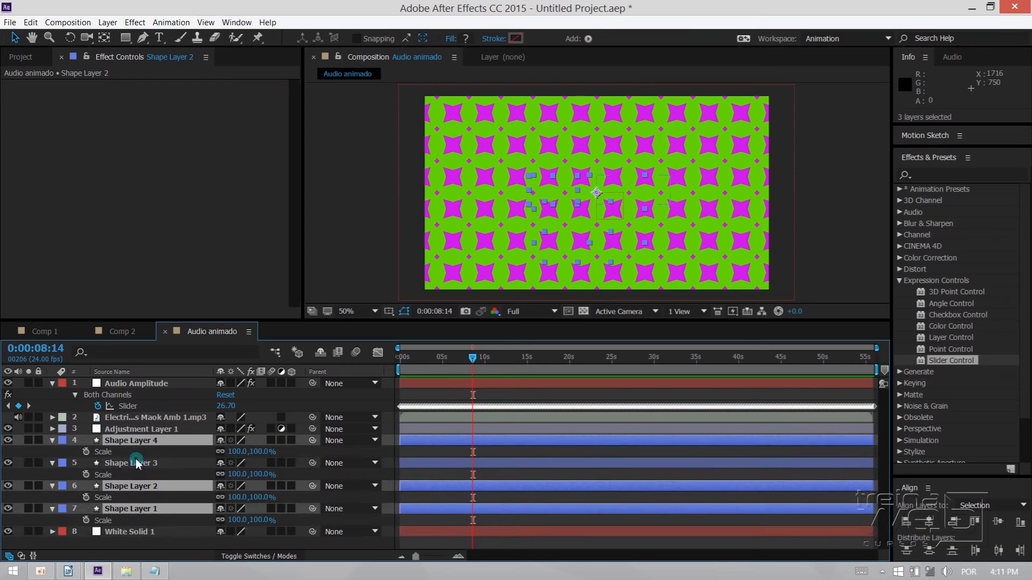
Enable an expression on the Scale property of all four shape layers
{"action": "left_click", "coordinate": [86, 520], "text": "alt"}
{"action": "left_click", "coordinate": [86, 498], "text": "alt"}
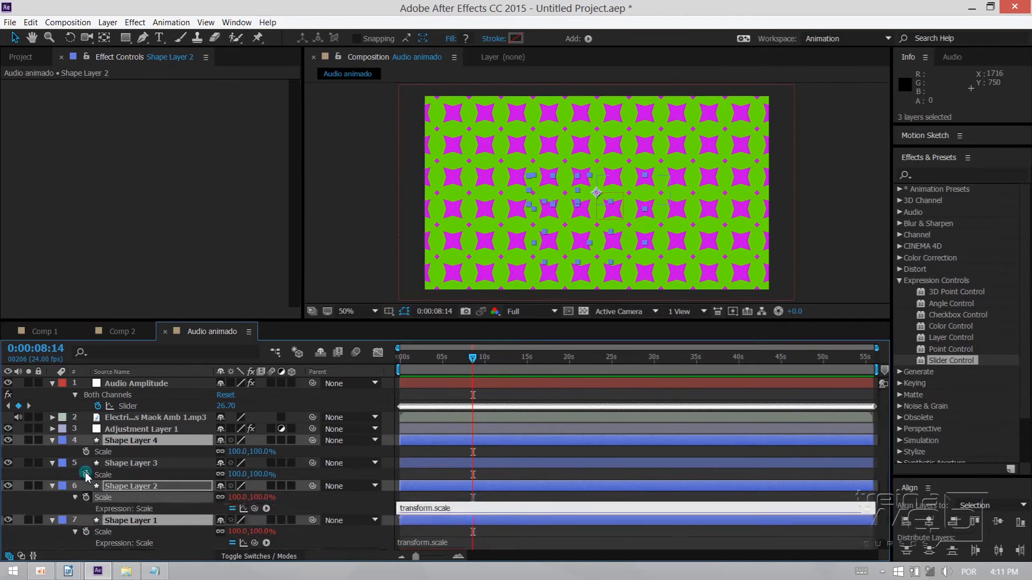
{"action": "left_click", "coordinate": [86, 474], "text": "alt"}
{"action": "left_click", "coordinate": [86, 452], "text": "alt"}
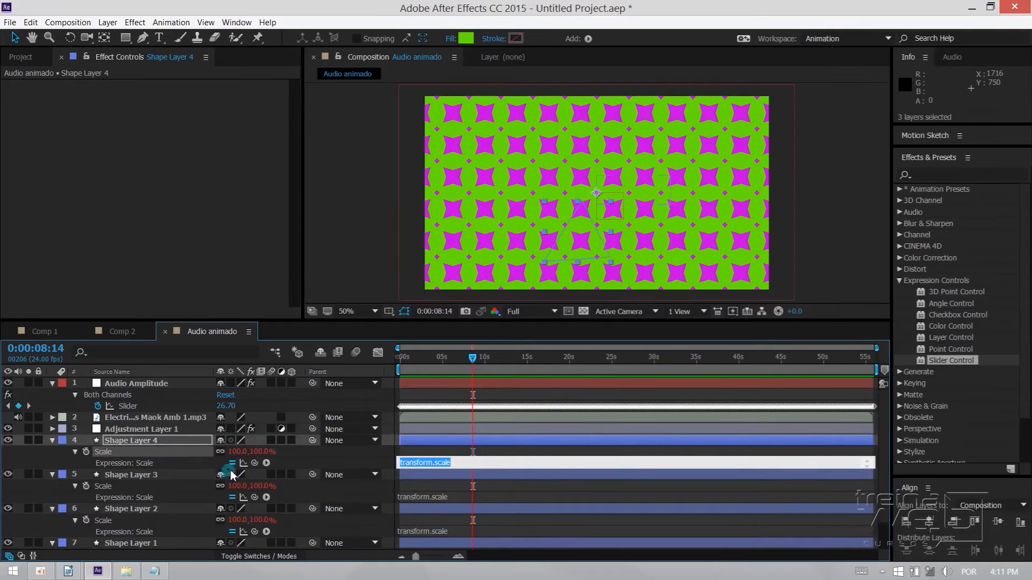
Link the Scale expressions of Shape Layers 4, 3, 2 and 1 to the Both Channels slider of Audio Amplitude
{"action": "left_click_drag", "start_coordinate": [254, 463], "coordinate": [128, 406]}
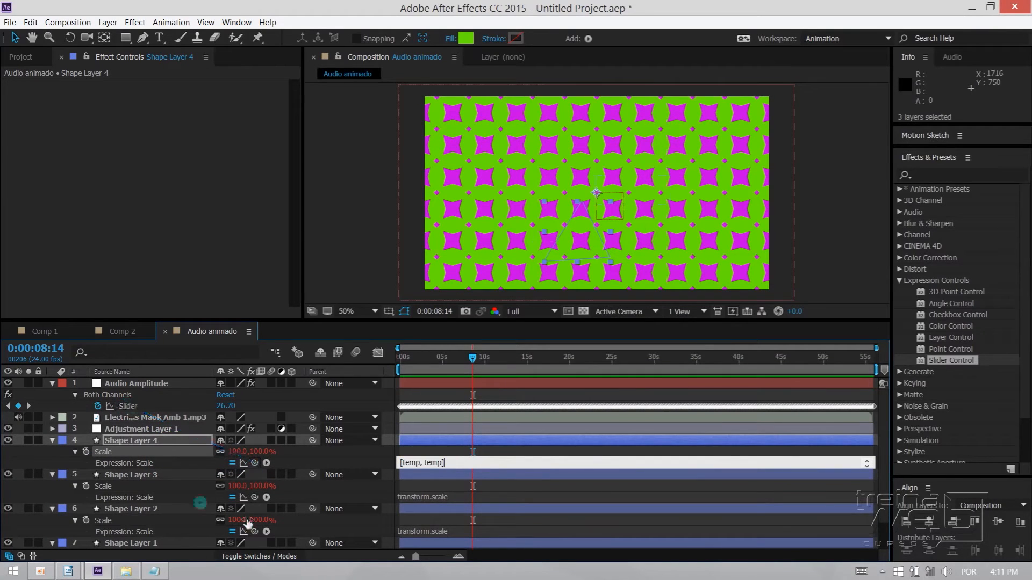
{"action": "left_click_drag", "start_coordinate": [255, 497], "coordinate": [128, 406]}
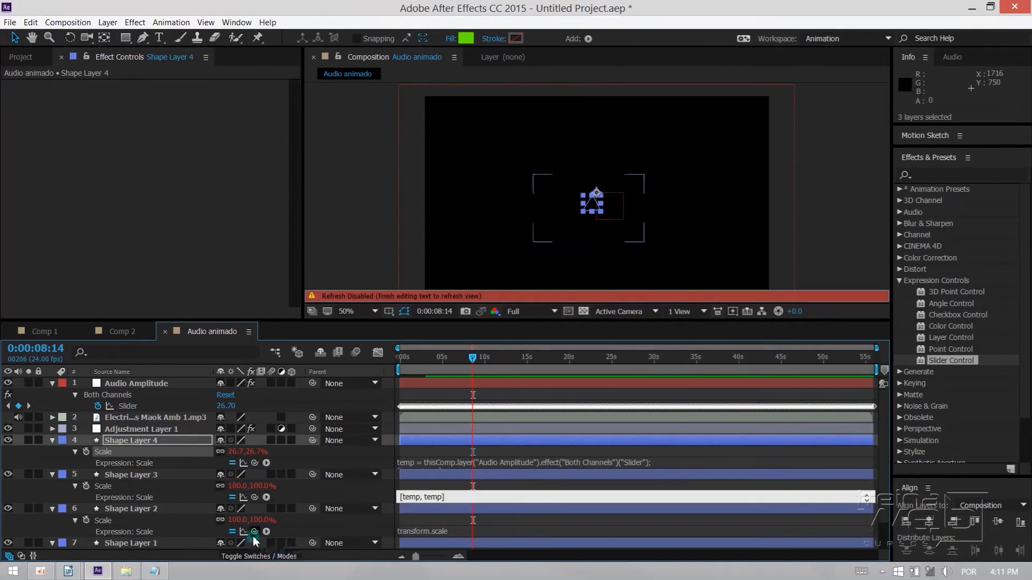
{"action": "left_click_drag", "start_coordinate": [255, 532], "coordinate": [128, 406]}
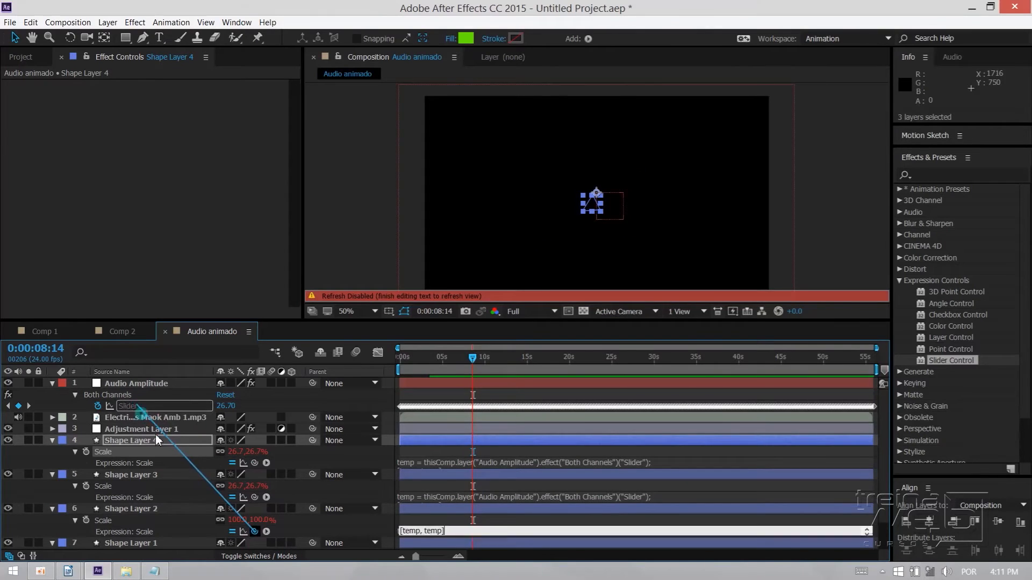
{"action": "left_click", "coordinate": [188, 533]}
{"action": "scroll", "coordinate": [240, 543], "scroll_direction": "down", "scroll_amount": 3}
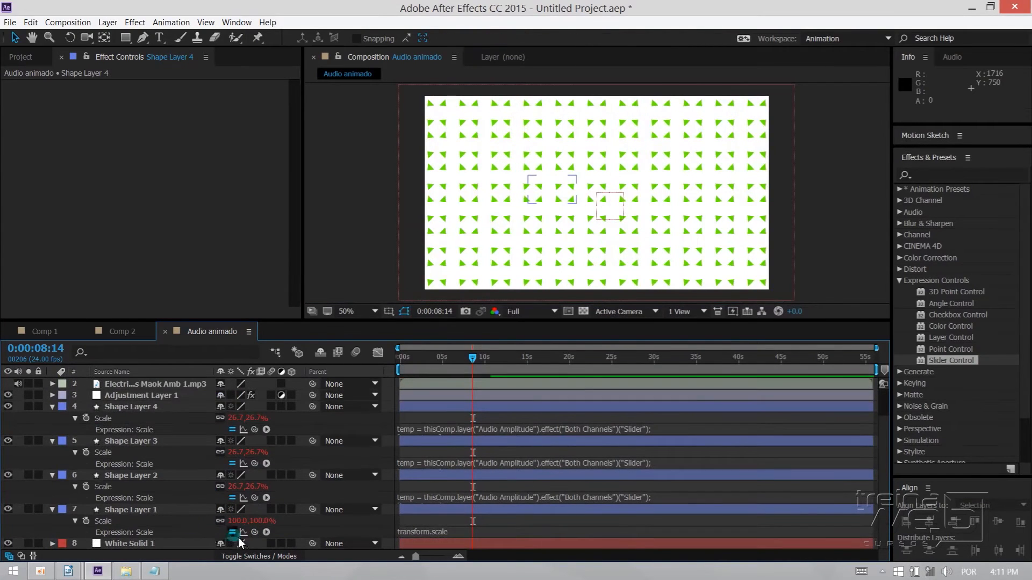
{"action": "mouse_move", "coordinate": [154, 412]}
{"action": "left_mouse_down"}
{"action": "mouse_move", "coordinate": [149, 329]}
{"action": "mouse_move", "coordinate": [139, 404]}
{"action": "left_mouse_up"}
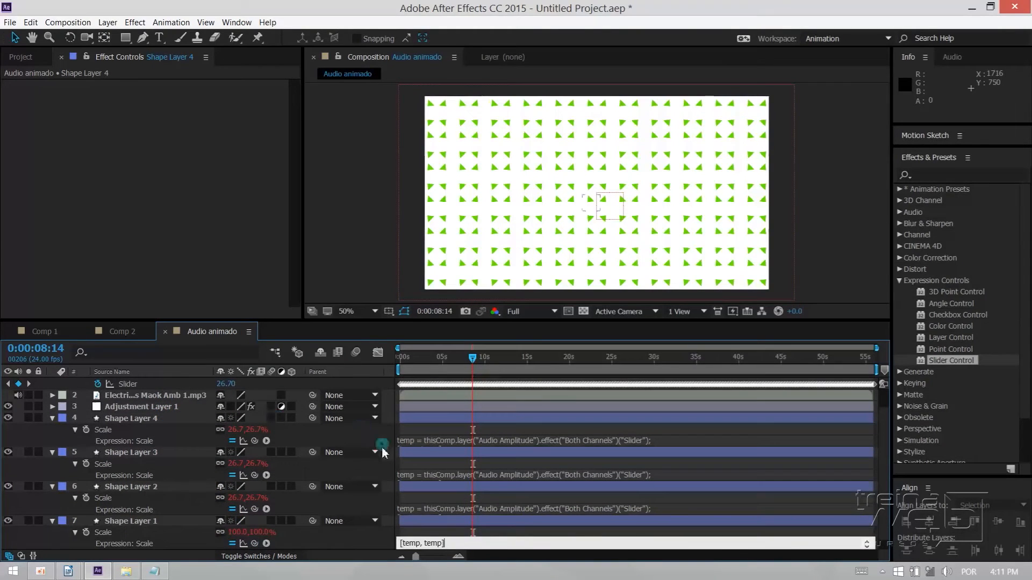
Enlarge the Scale expression field of Shape Layer 4 and examine its slider reference and the [temp, temp] line
{"action": "left_click", "coordinate": [418, 441]}
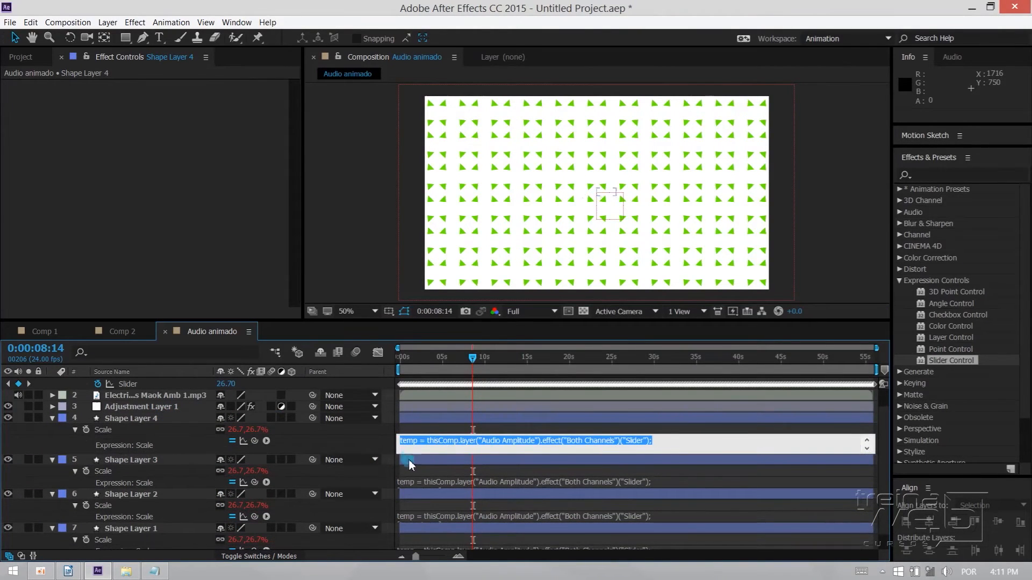
{"action": "type", "text": "temp = thisComp.layer(\"Audio Amplitude\").effect(\"Both Channels\")(\"Slider\"); [temp, temp]"}
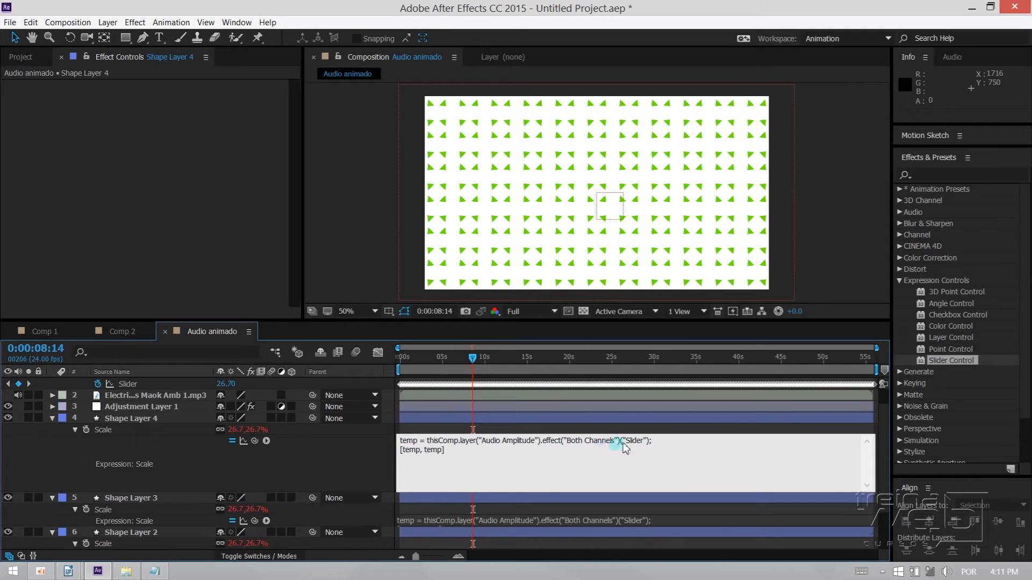
{"action": "left_click", "coordinate": [72, 443]}
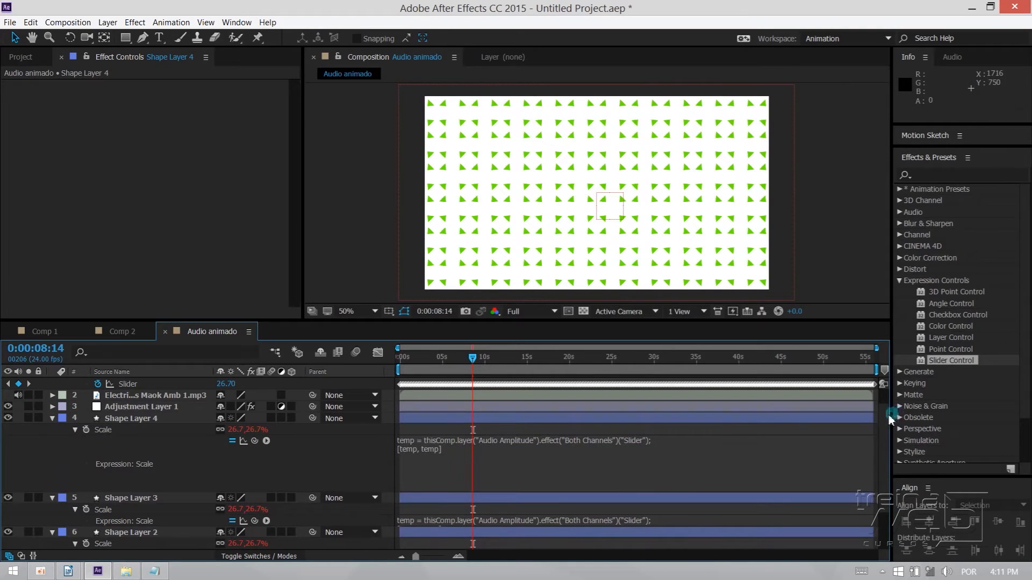
{"action": "scroll", "coordinate": [882, 404], "scroll_direction": "up", "scroll_amount": 1}
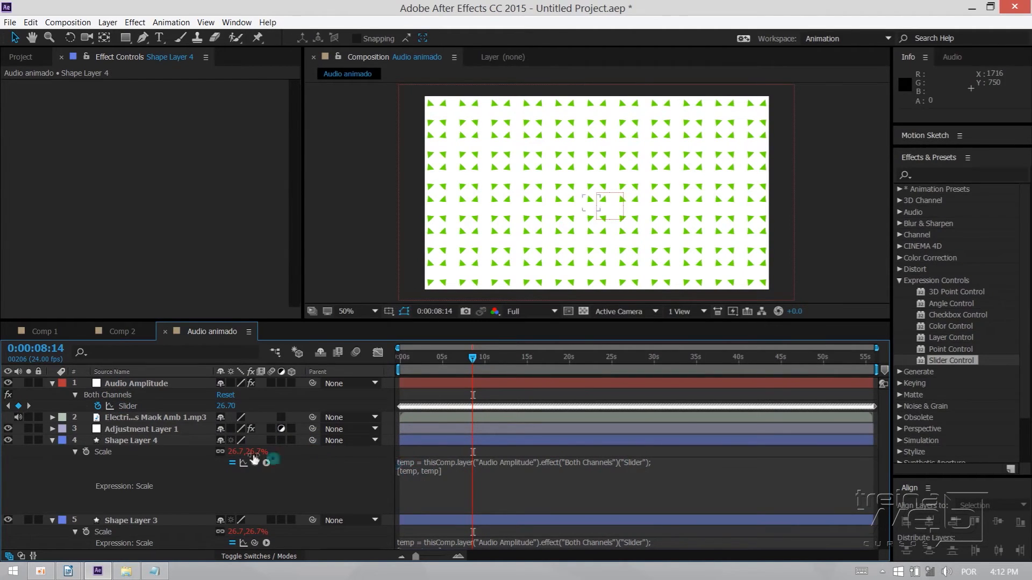
{"action": "left_click", "coordinate": [424, 473]}
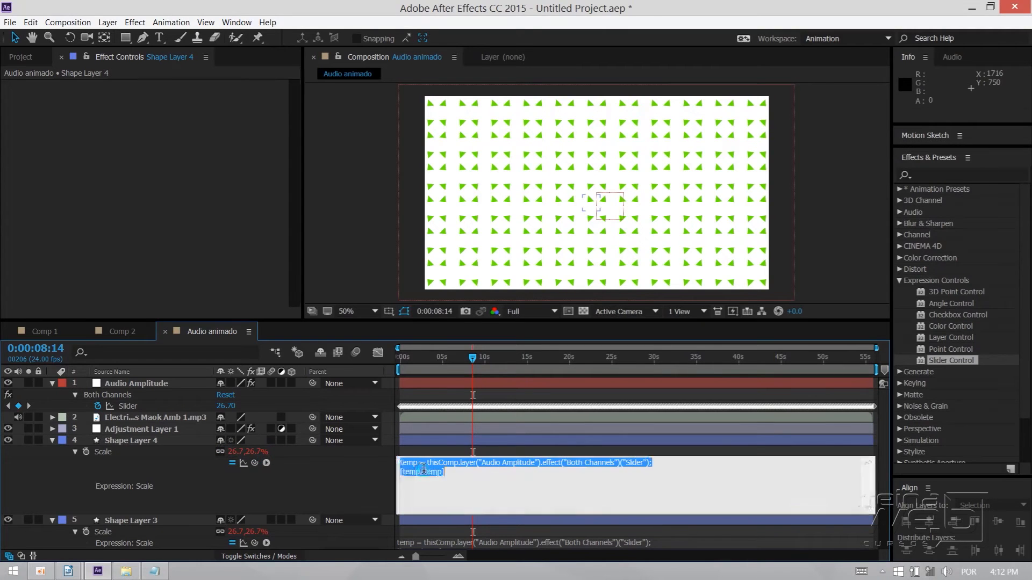
{"action": "left_click", "coordinate": [426, 472]}
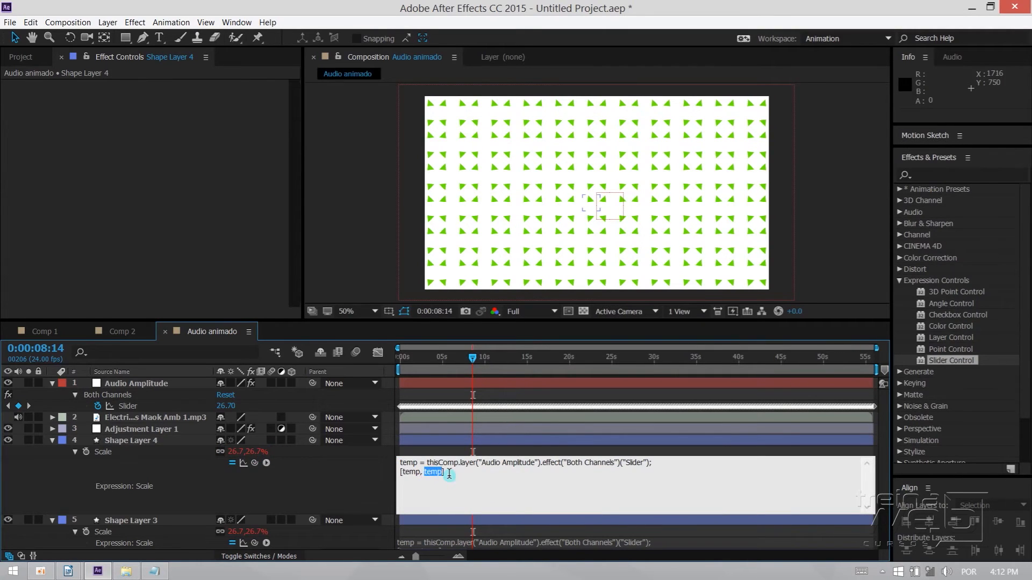
{"action": "left_click", "coordinate": [340, 479]}
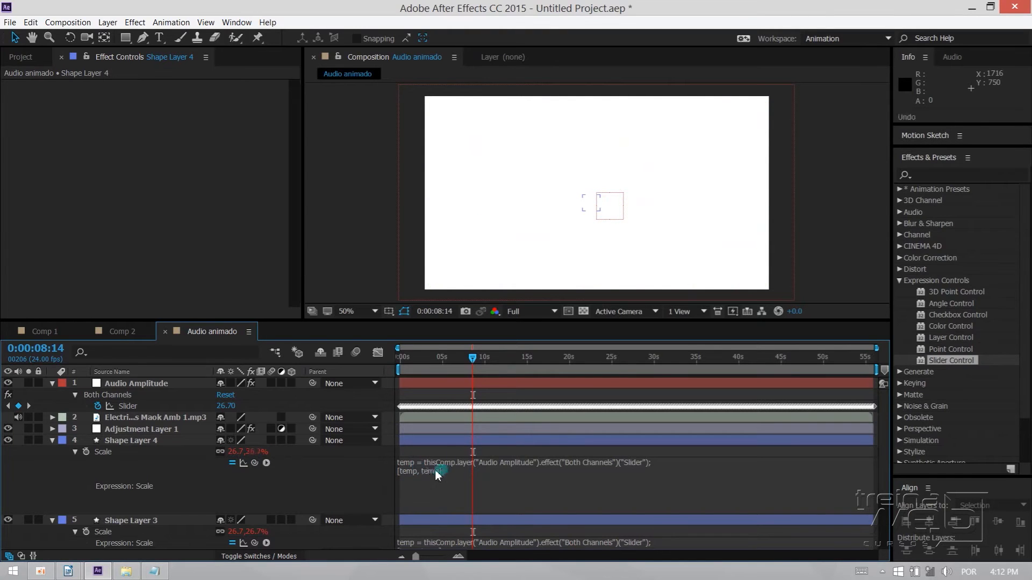
Move the time to 0:00:00:13 and add +2 after the slider reference in Shape Layer 4's Scale expression
{"action": "left_click_drag", "start_coordinate": [480, 365], "coordinate": [404, 369]}
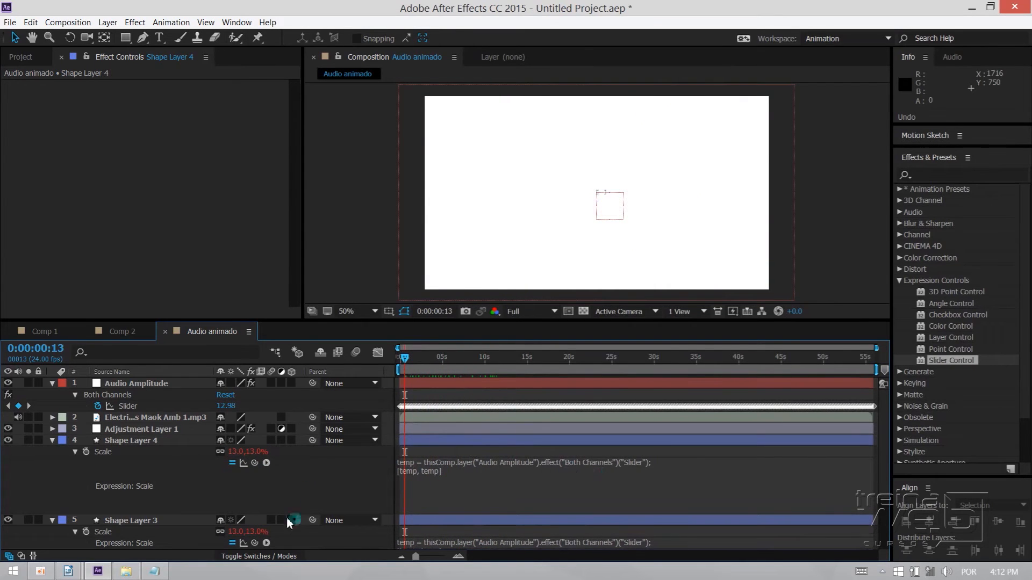
{"action": "left_click", "coordinate": [451, 481]}
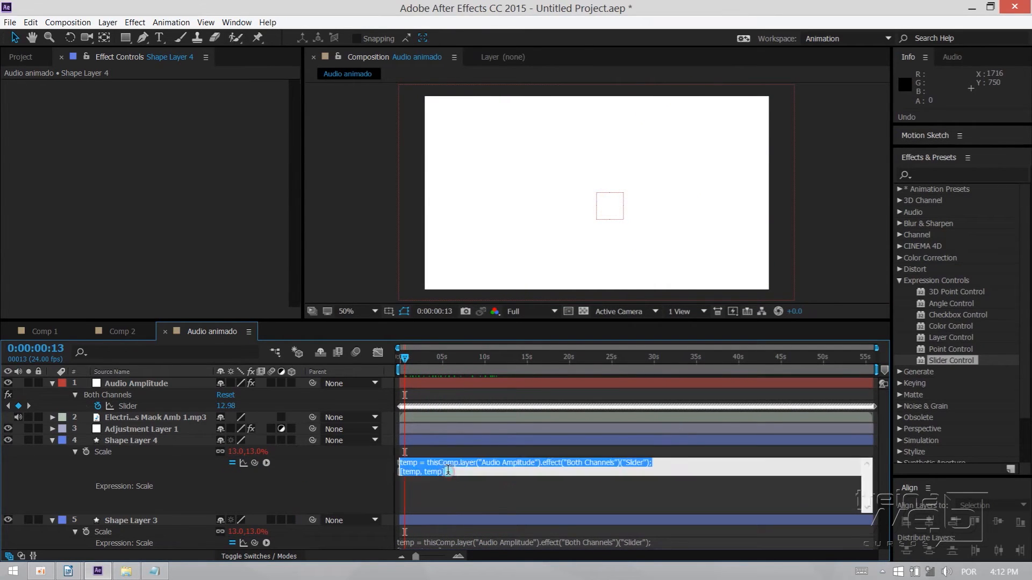
{"action": "left_click", "coordinate": [645, 463]}
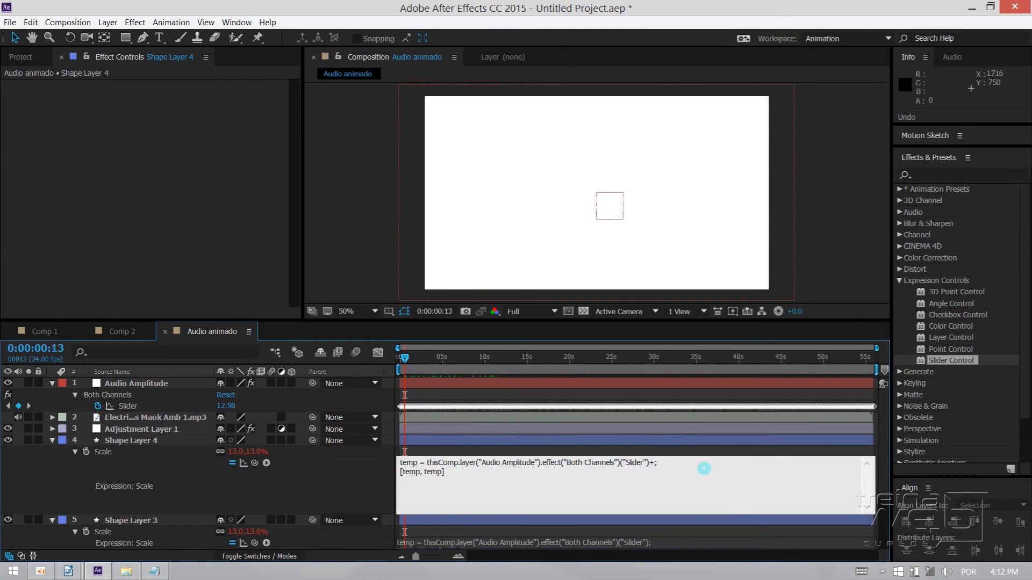
{"action": "left_click", "coordinate": [704, 468]}
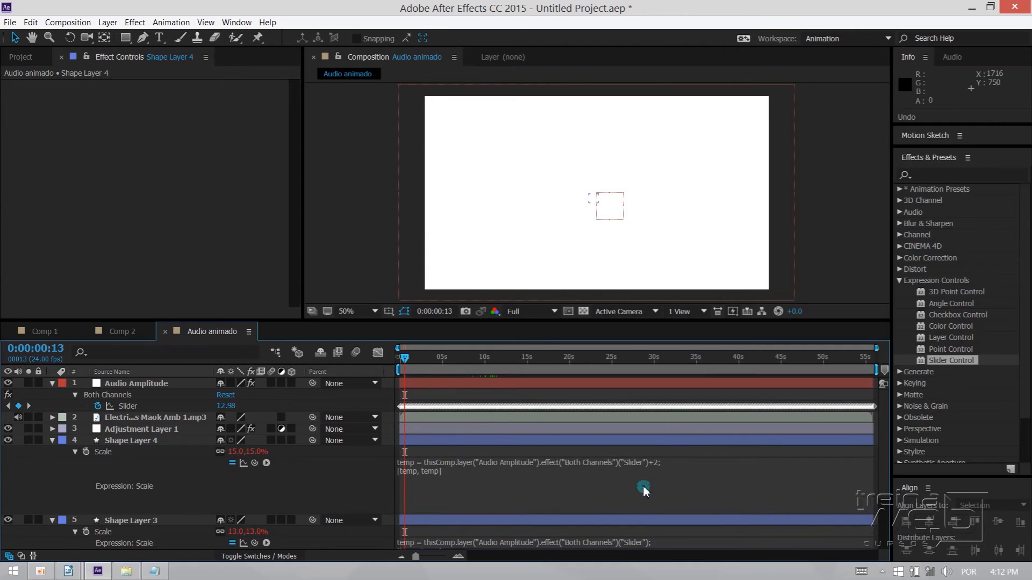
Multiply the slider reference by 2 in Shape Layer 3's Scale expression by adding *2 before the semicolon
{"action": "scroll", "coordinate": [643, 486], "scroll_direction": "down", "scroll_amount": 3}
{"action": "left_click", "coordinate": [647, 460]}
{"action": "left_click", "coordinate": [680, 471]}
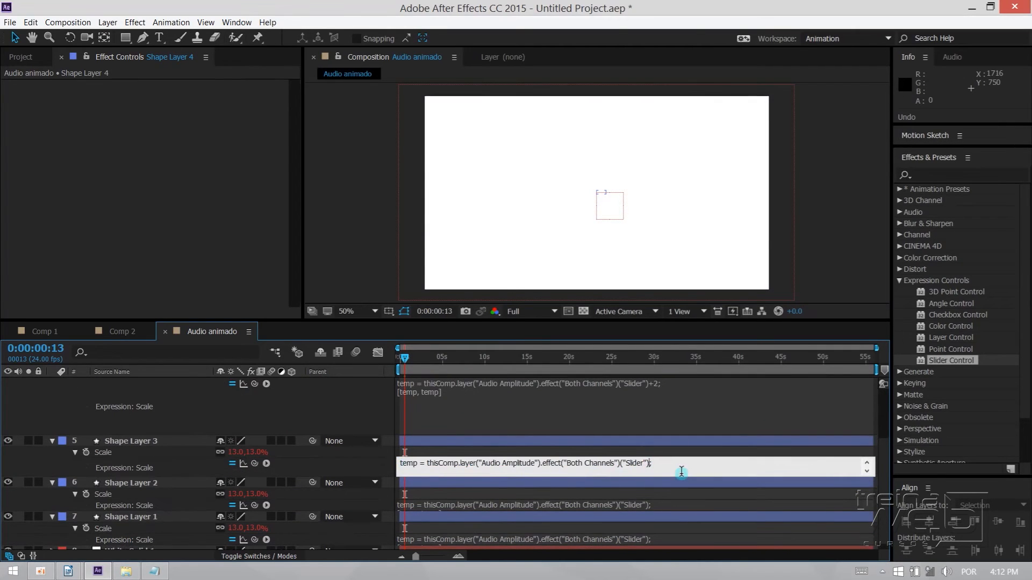
{"action": "type", "text": "*2"}
{"action": "left_click", "coordinate": [682, 477]}
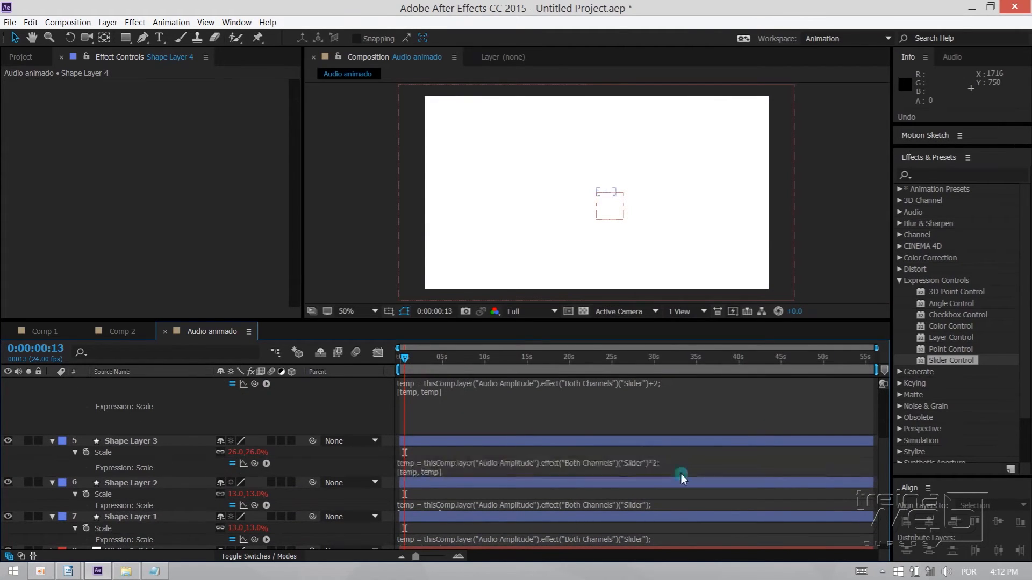
Append *2 to the slider reference in Shape Layer 2's Scale expression
{"action": "left_click", "coordinate": [647, 507]}
{"action": "left_click", "coordinate": [669, 507]}
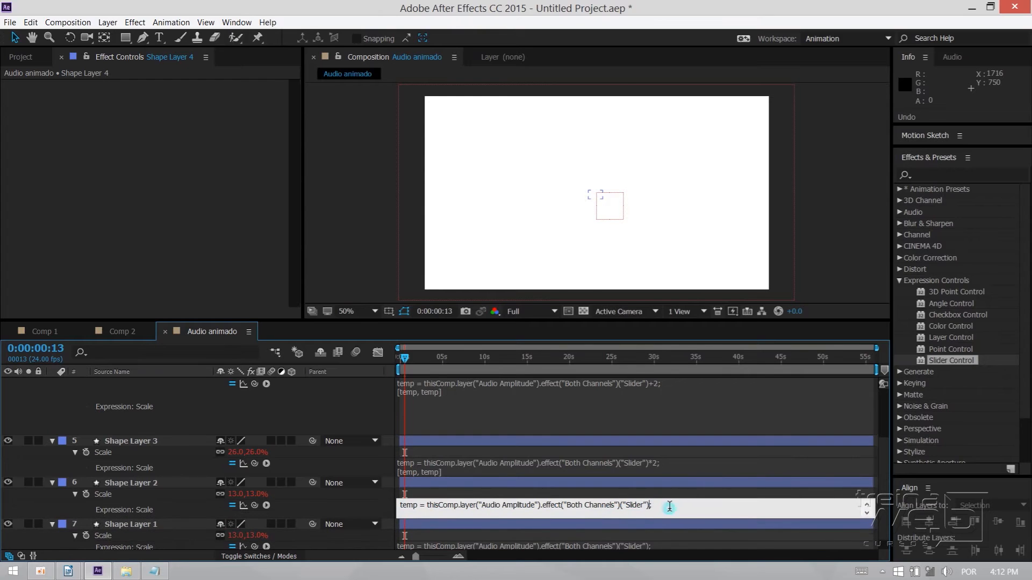
{"action": "type", "text": "*2"}
{"action": "left_click", "coordinate": [669, 513]}
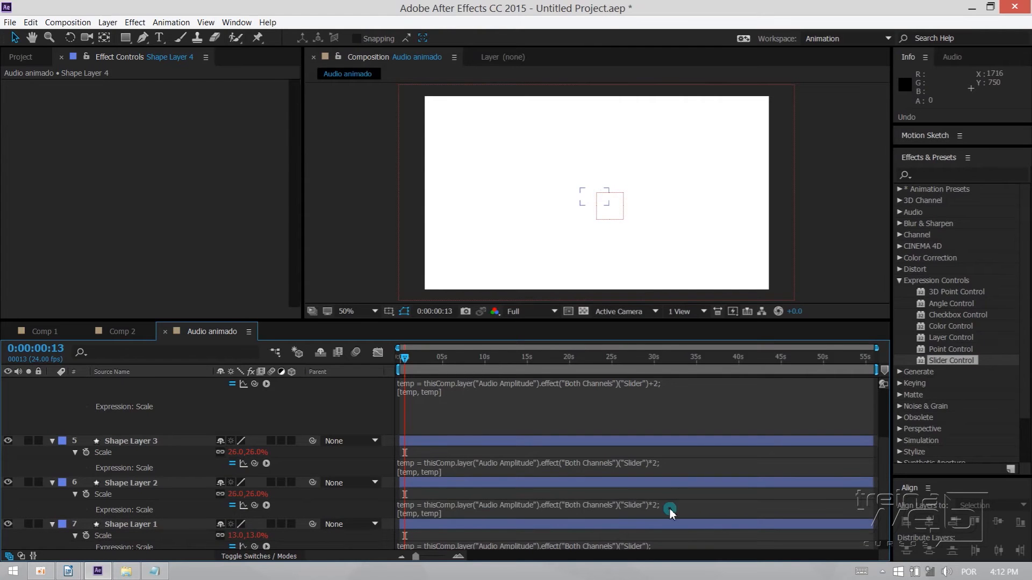
{"action": "left_click", "coordinate": [647, 547]}
{"action": "left_click", "coordinate": [650, 544]}
{"action": "scroll", "coordinate": [650, 537], "scroll_direction": "down", "scroll_amount": 1}
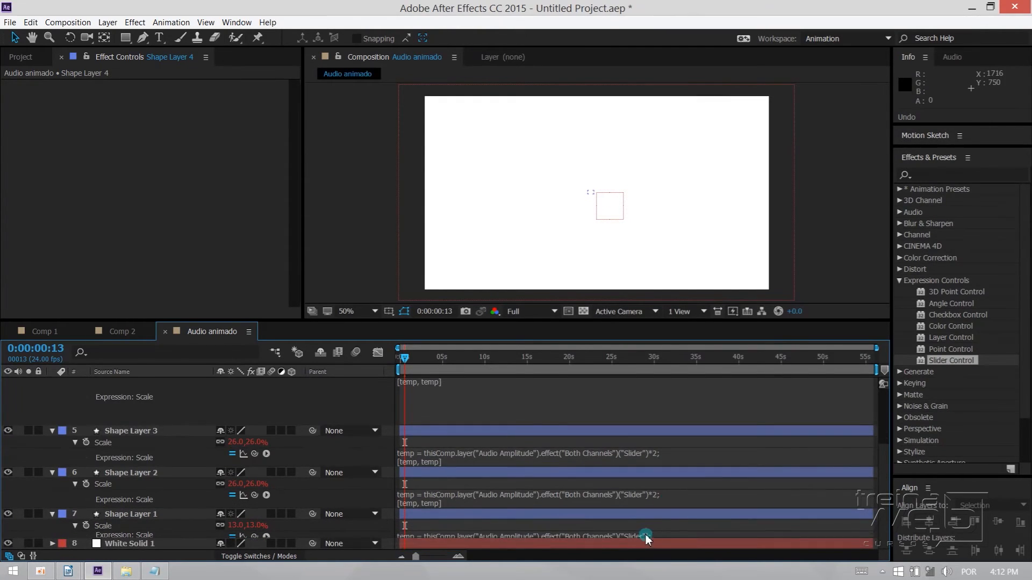
{"action": "left_click", "coordinate": [645, 537]}
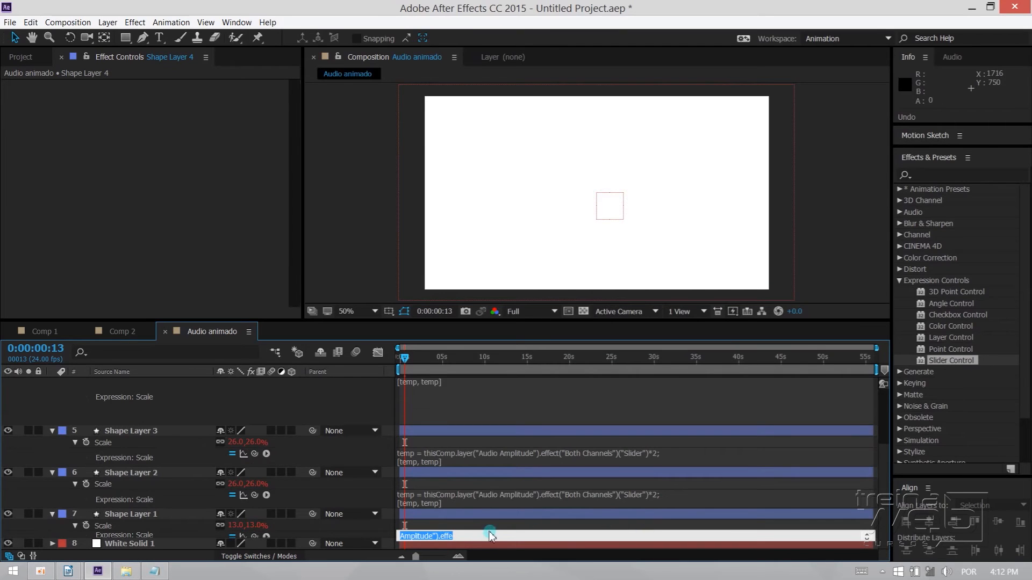
{"action": "left_click", "coordinate": [668, 532]}
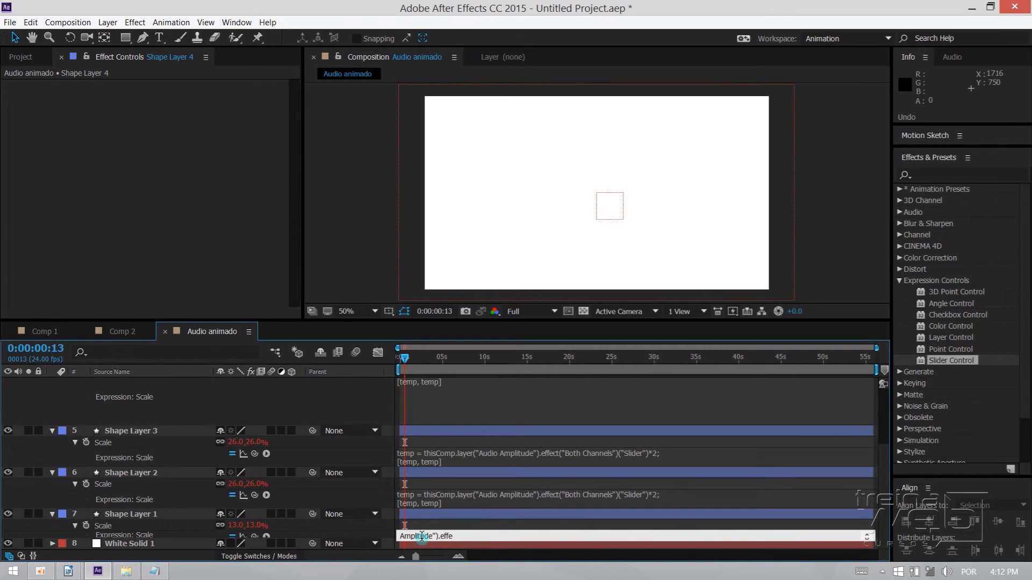
{"action": "left_click", "coordinate": [352, 530]}
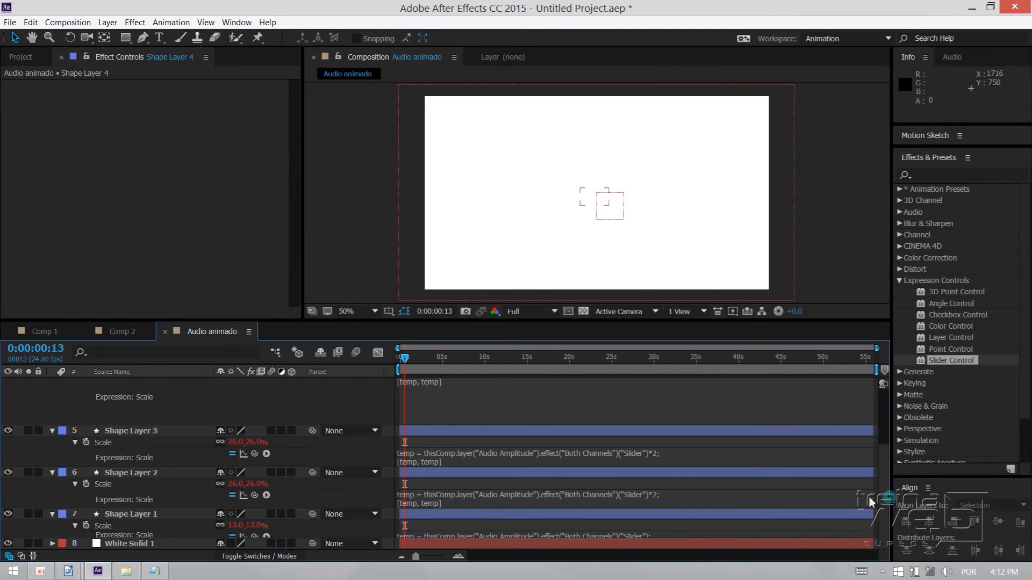
Copy Shape Layer 2's Scale expression with the *2 factor and paste it over Shape Layer 1's Scale expression
{"action": "left_click", "coordinate": [645, 495]}
{"action": "key", "text": "ctrl+c"}
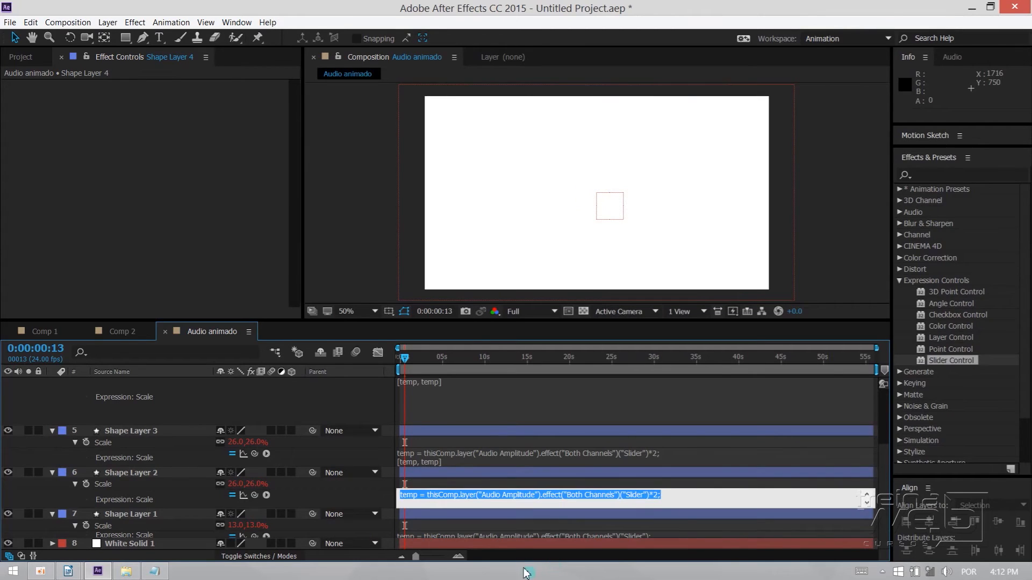
{"action": "left_click", "coordinate": [526, 534]}
{"action": "key", "text": "ctrl+v"}
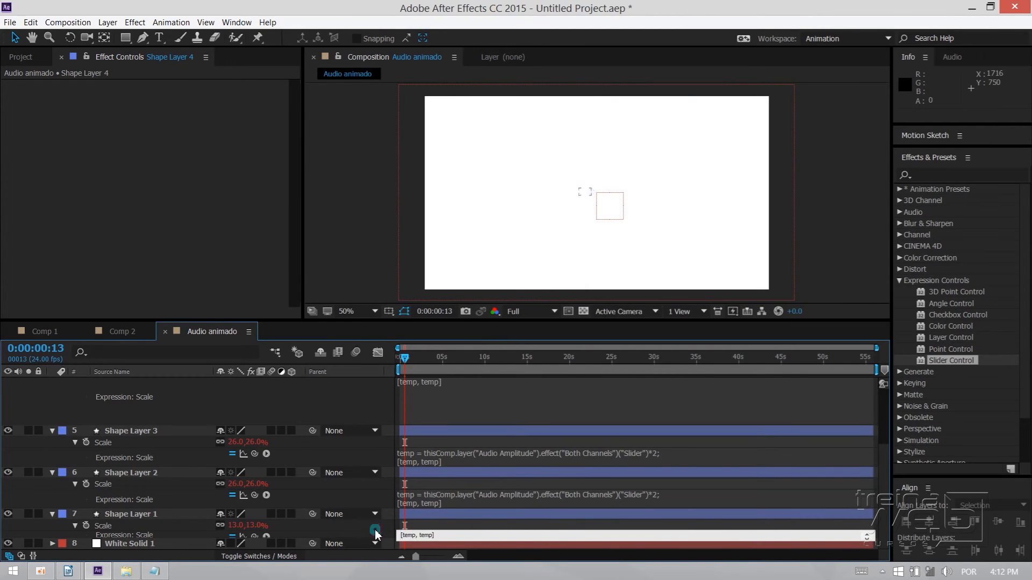
{"action": "left_click", "coordinate": [374, 533]}
{"action": "scroll", "coordinate": [348, 400], "scroll_direction": "up", "scroll_amount": 4}
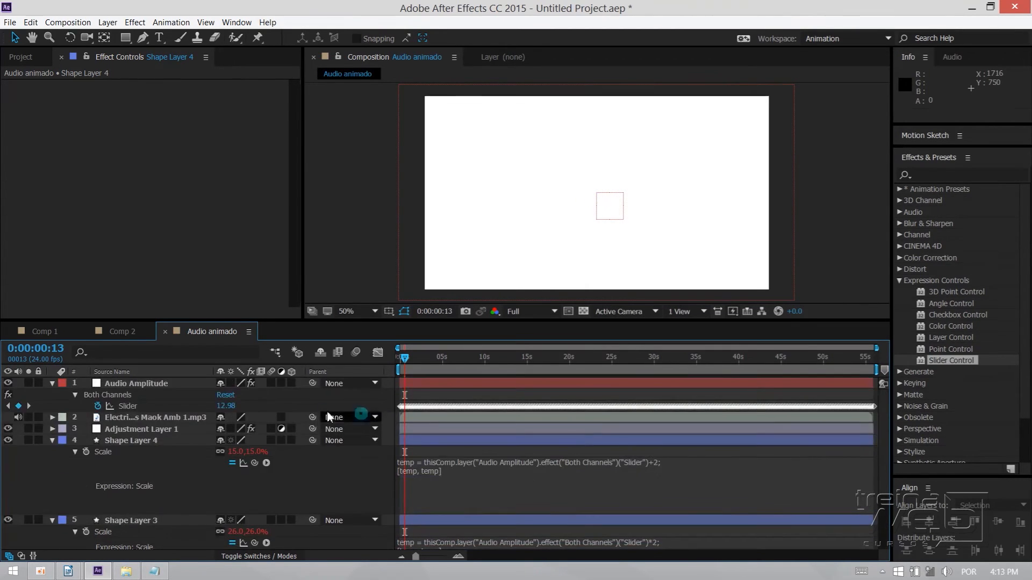
Hide Adjustment Layer 1 at 0:00:09:11, place CC Kaleida's Center on the shapes at 628.0, 372.0, show the layer again and return to 0:00:00:06
{"action": "left_click_drag", "start_coordinate": [423, 360], "coordinate": [479, 372]}
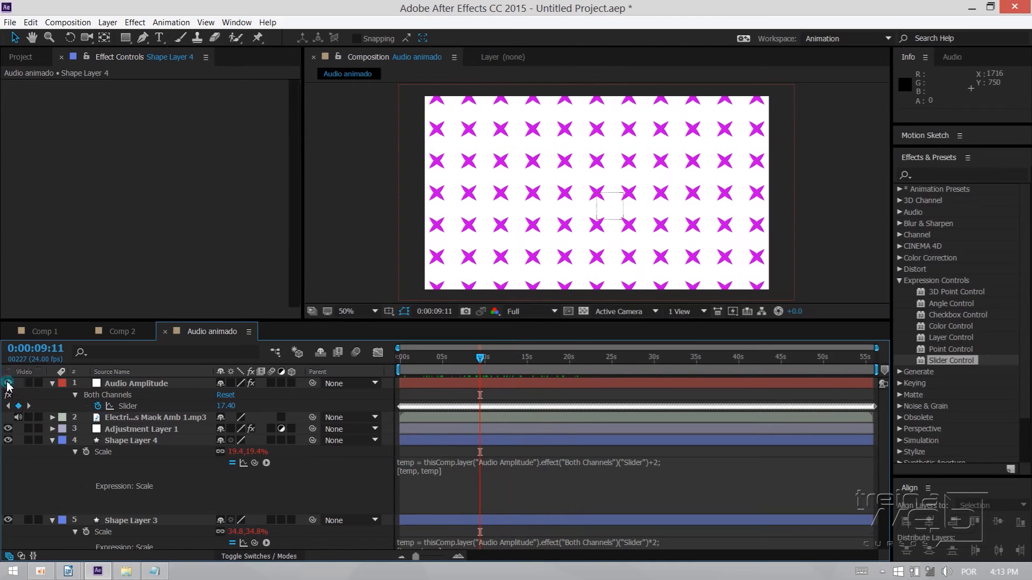
{"action": "left_click", "coordinate": [127, 419]}
{"action": "left_click", "coordinate": [121, 429]}
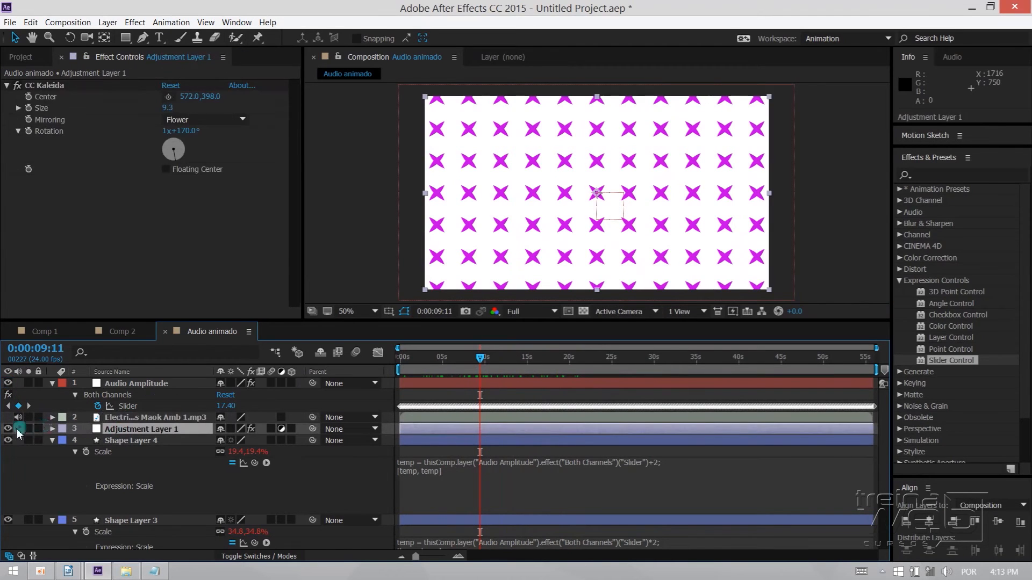
{"action": "left_click", "coordinate": [7, 429]}
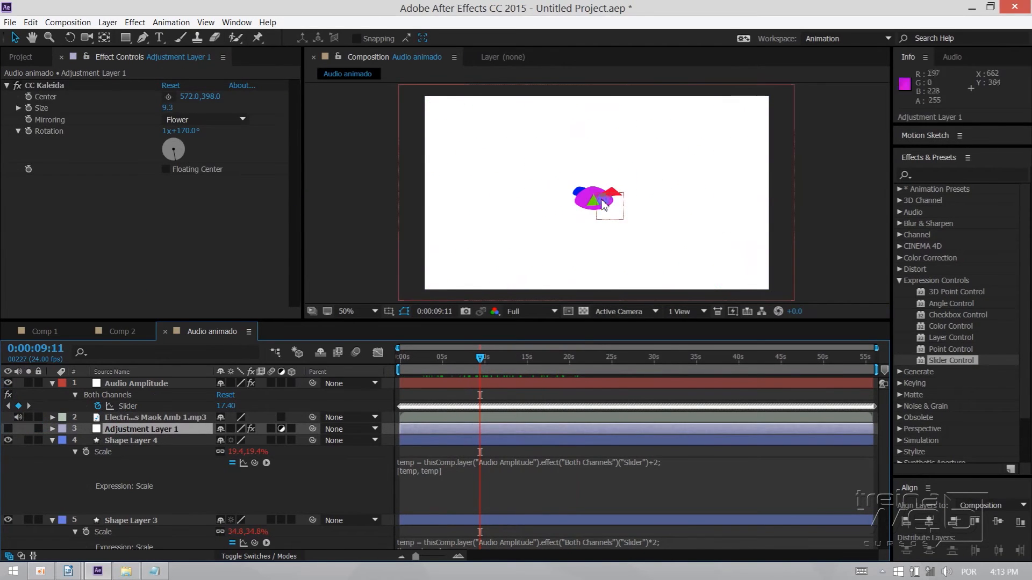
{"action": "left_click", "coordinate": [169, 98]}
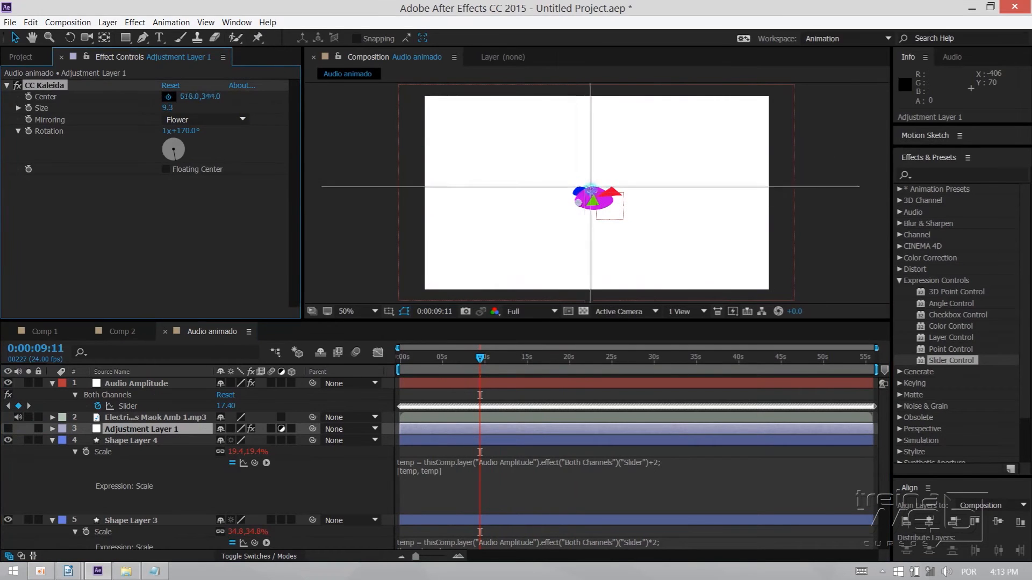
{"action": "left_click", "coordinate": [594, 197]}
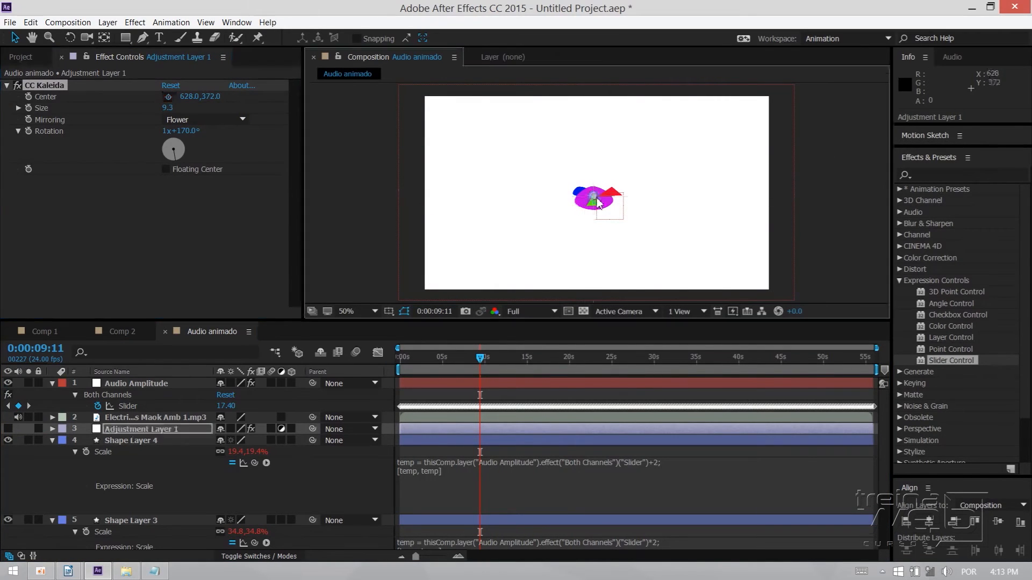
{"action": "left_click", "coordinate": [7, 429]}
{"action": "left_click_drag", "start_coordinate": [490, 365], "coordinate": [402, 376]}
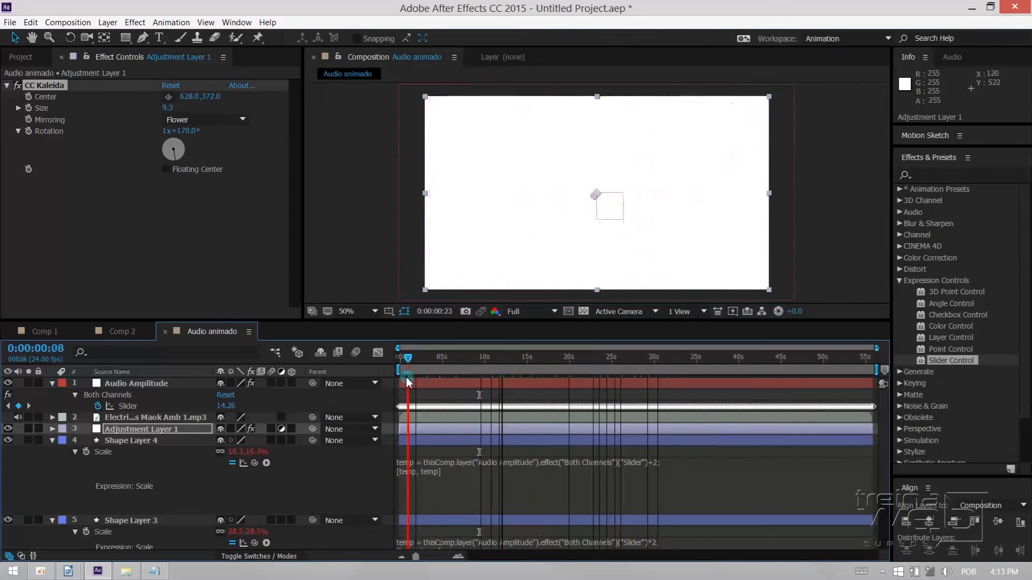
Collapse all layers in the timeline and reveal only the animated Both Channels slider of Audio Amplitude
{"action": "left_click", "coordinate": [207, 150]}
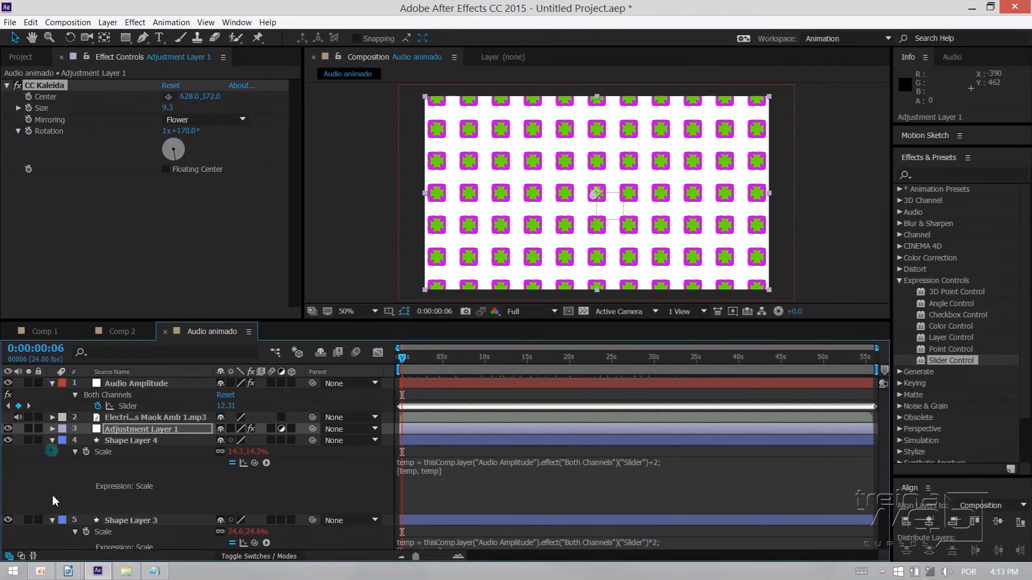
{"action": "key", "text": "ctrl+a"}
{"action": "left_click", "coordinate": [52, 442]}
{"action": "left_click", "coordinate": [85, 498]}
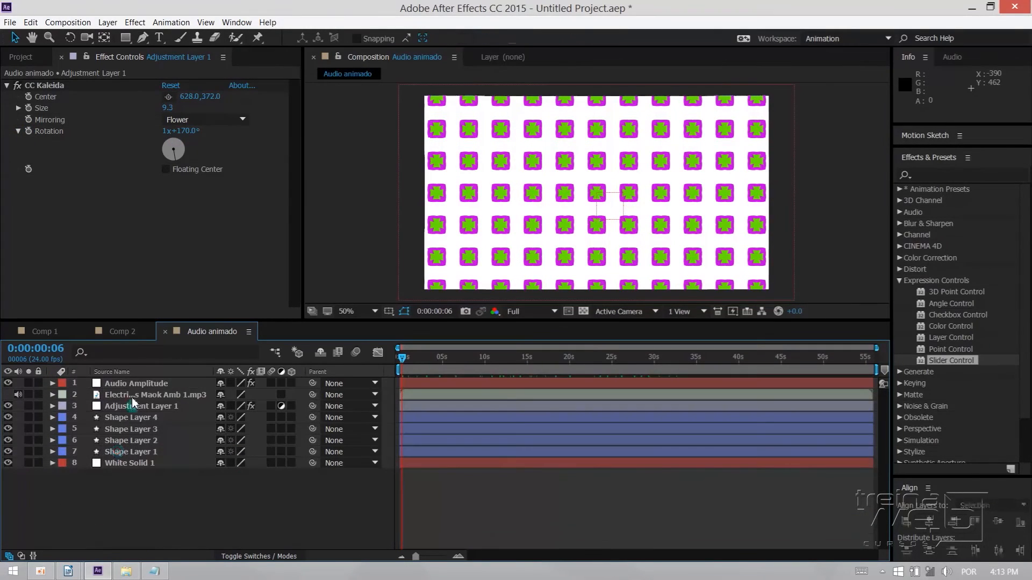
{"action": "left_click", "coordinate": [126, 384]}
{"action": "key", "text": "u"}
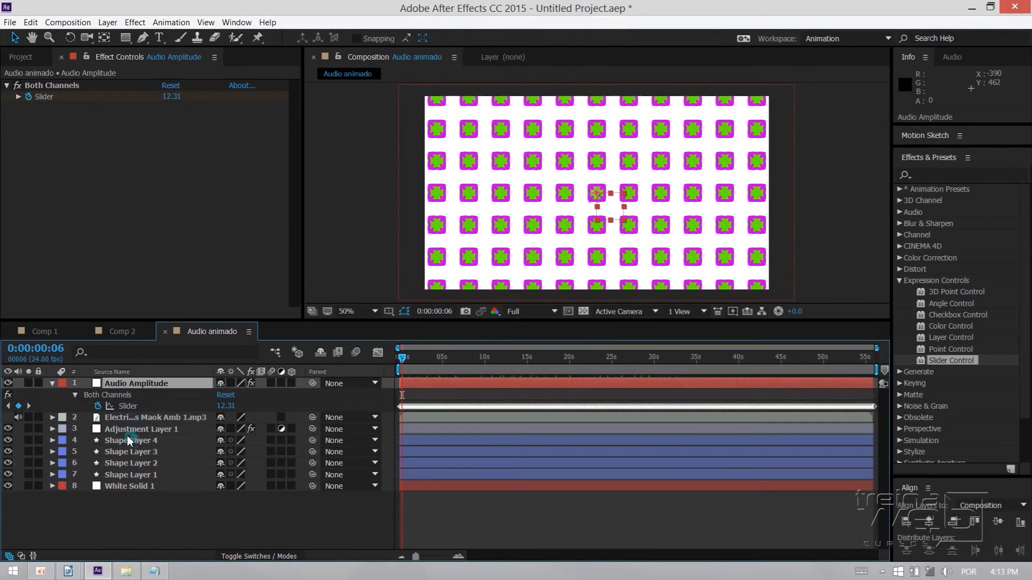
Expand Adjustment Layer 1 in the timeline down to the individual CC Kaleida properties
{"action": "left_click", "coordinate": [128, 429]}
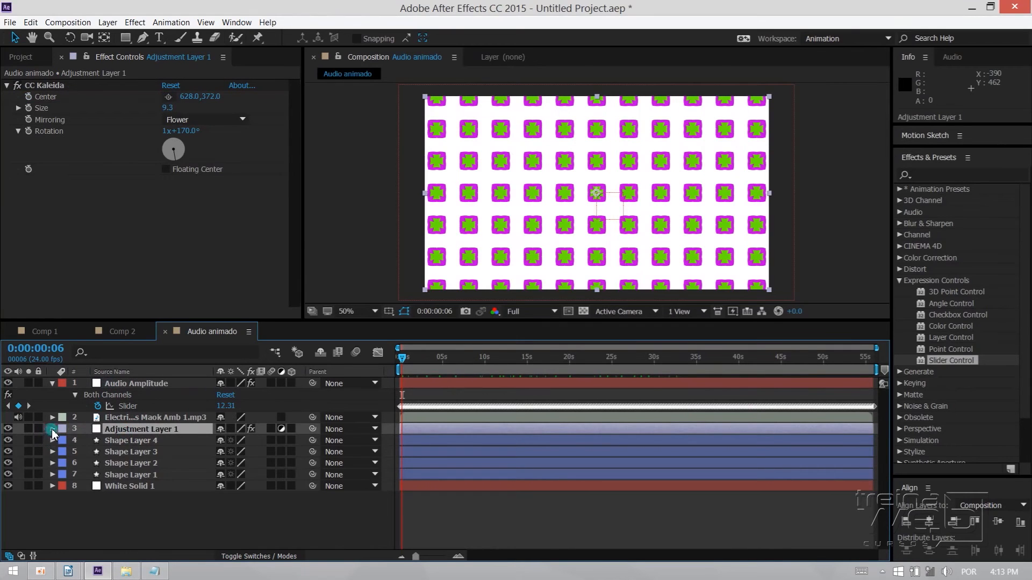
{"action": "left_click", "coordinate": [52, 429]}
{"action": "left_click", "coordinate": [64, 441]}
{"action": "left_click", "coordinate": [100, 453]}
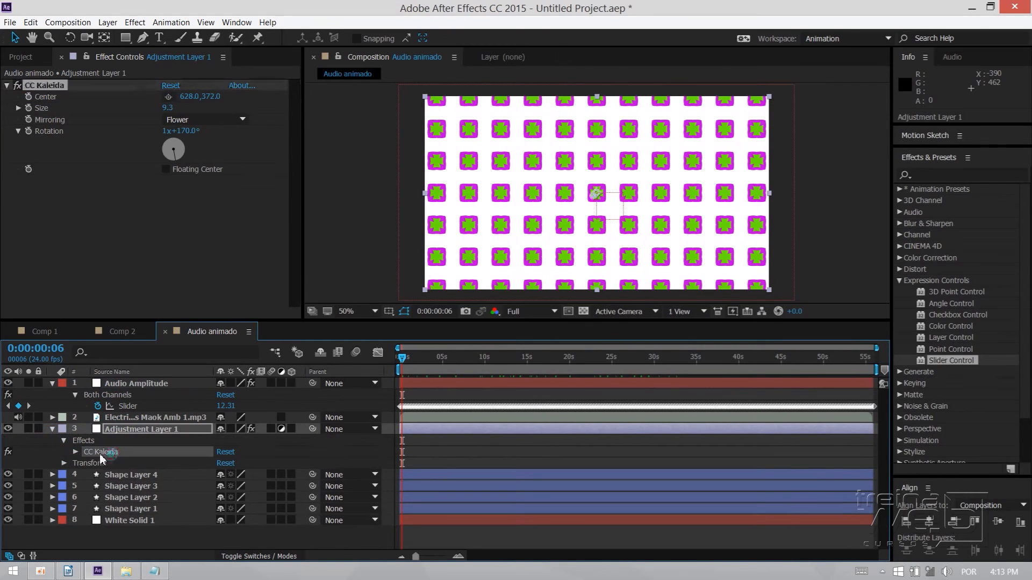
{"action": "left_click", "coordinate": [76, 453]}
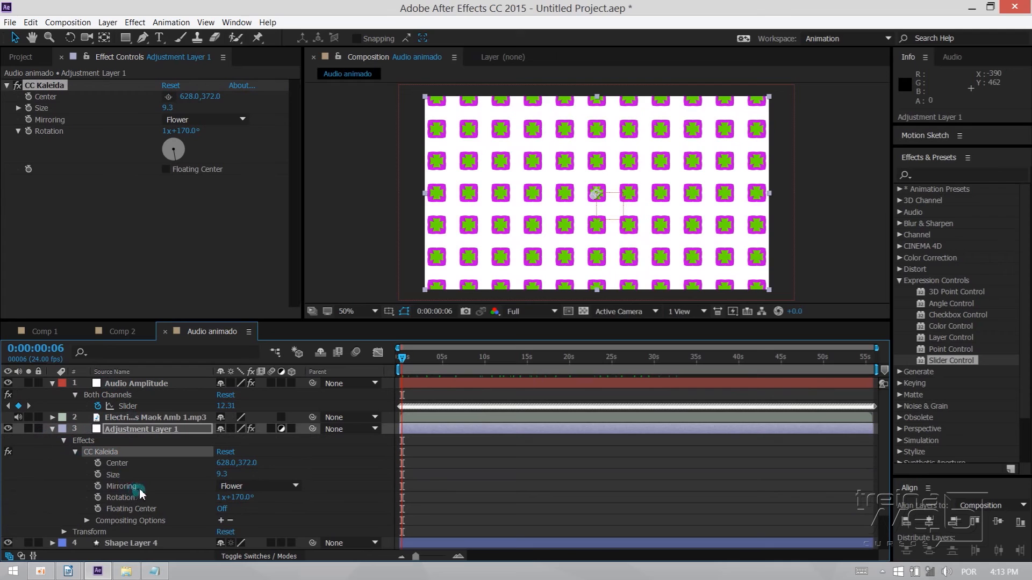
Add an expression to CC Kaleida's Rotation that links it to Audio Amplitude's Both Channels slider
{"action": "left_click", "coordinate": [119, 499]}
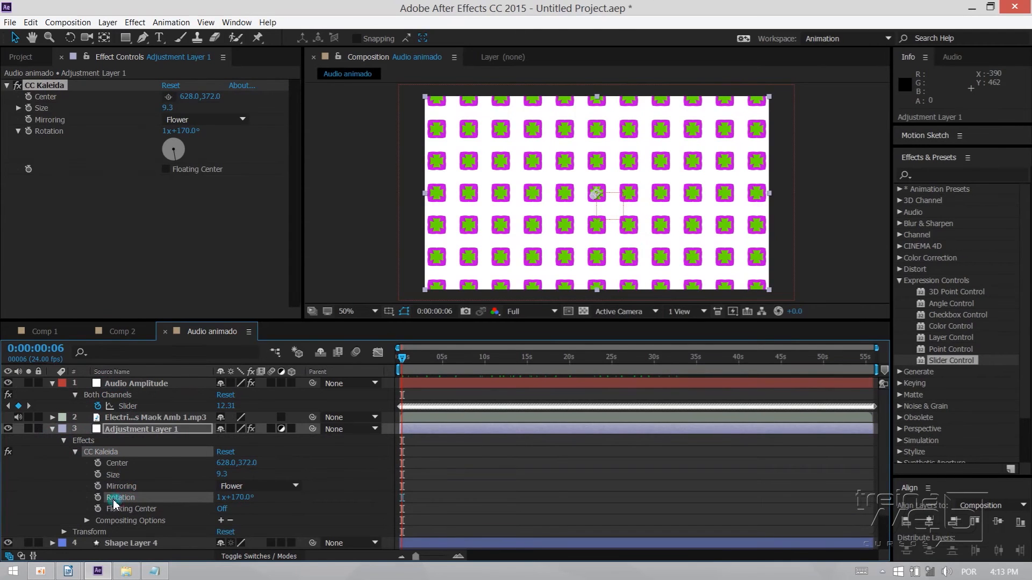
{"action": "left_click", "coordinate": [98, 498], "text": "alt"}
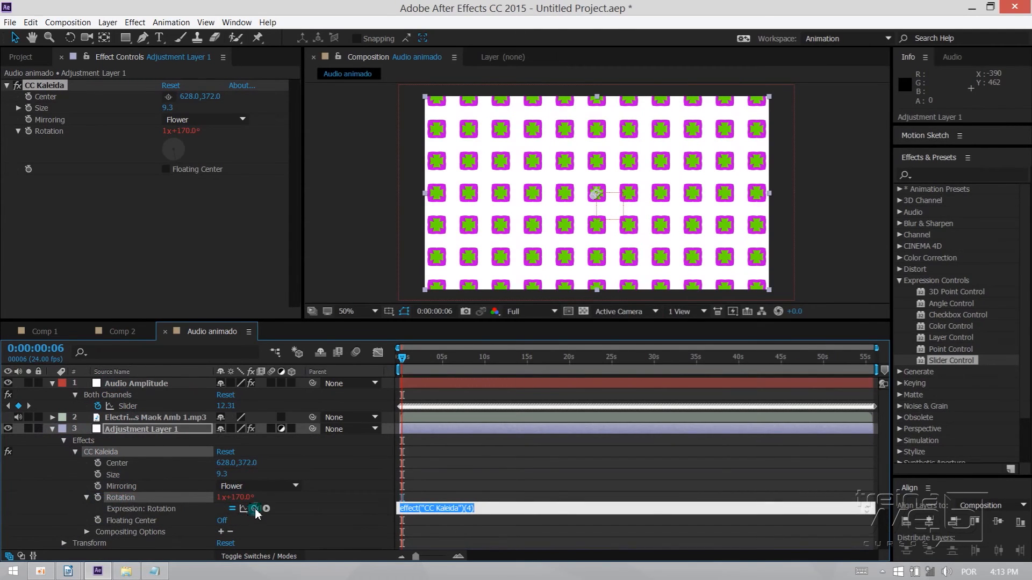
{"action": "left_click_drag", "start_coordinate": [255, 513], "coordinate": [128, 407]}
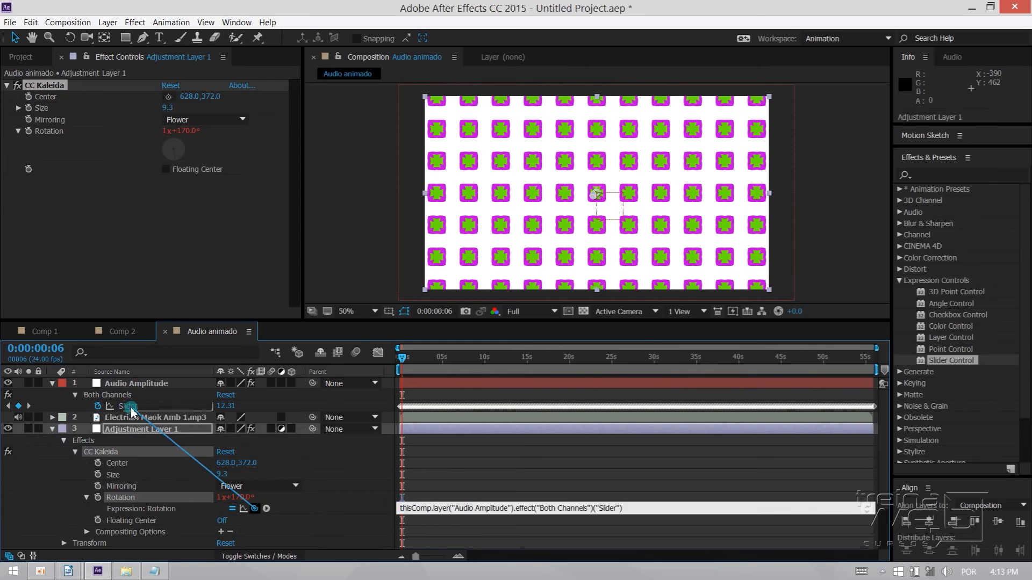
{"action": "left_click", "coordinate": [45, 526]}
{"action": "left_click", "coordinate": [175, 407]}
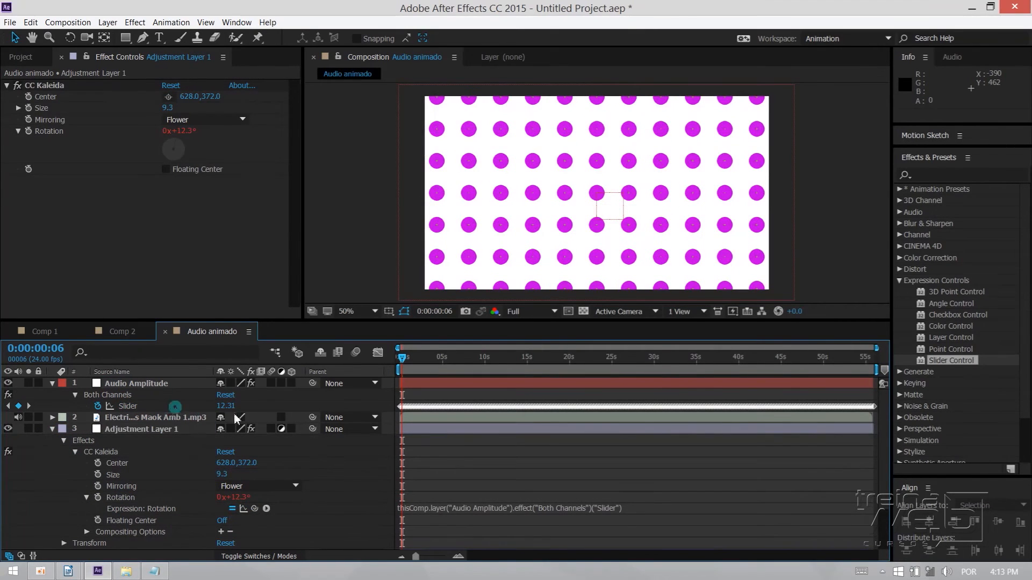
Check the amplitude value noted in the untitled Notepad document and return to Rotation's expression
{"action": "left_click", "coordinate": [437, 508]}
{"action": "left_click", "coordinate": [232, 406]}
{"action": "left_click", "coordinate": [155, 573]}
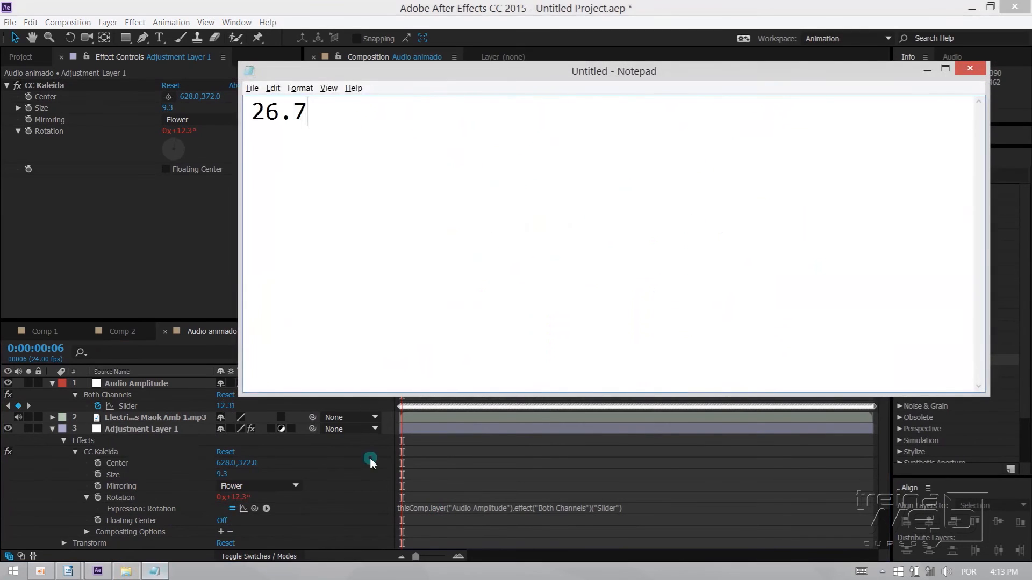
{"action": "left_click", "coordinate": [295, 111]}
{"action": "left_click", "coordinate": [186, 132]}
{"action": "left_click", "coordinate": [173, 509]}
{"action": "left_click", "coordinate": [632, 508]}
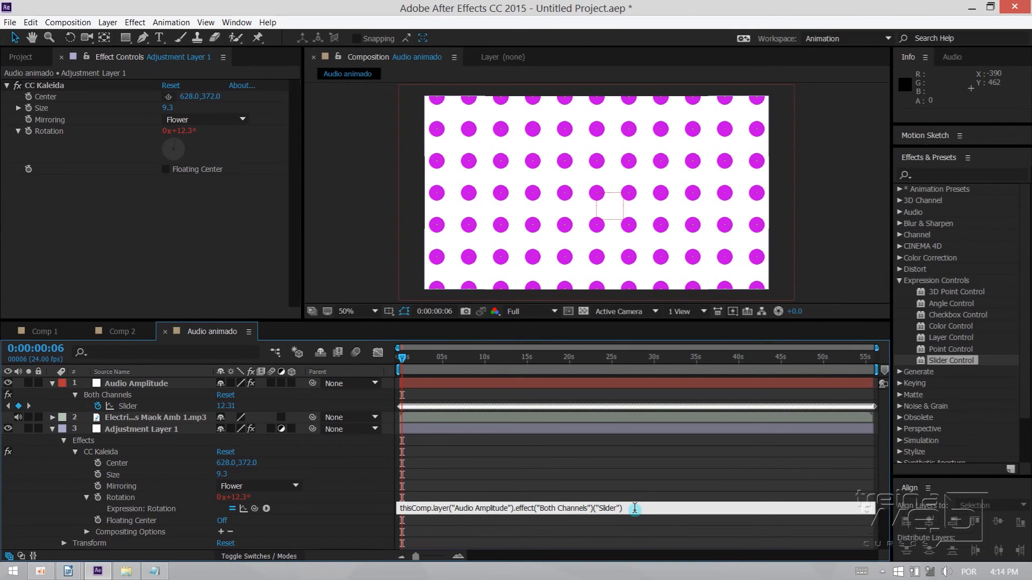
Open the Linear text document from the _Expressões folder and copy the line linear(t, tMin, tMax, value1, value2)
{"action": "left_click", "coordinate": [127, 571]}
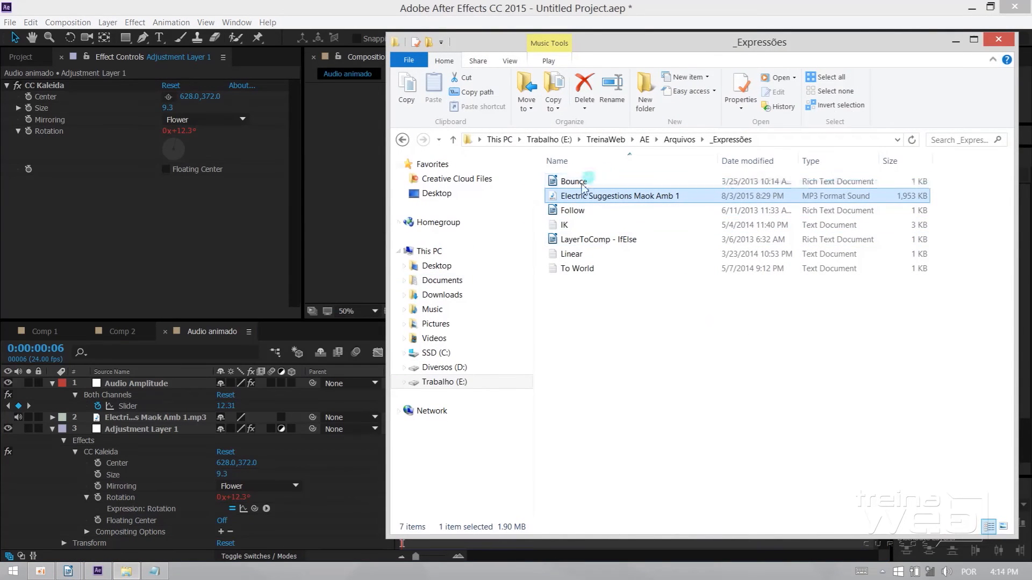
{"action": "double_click", "coordinate": [553, 256]}
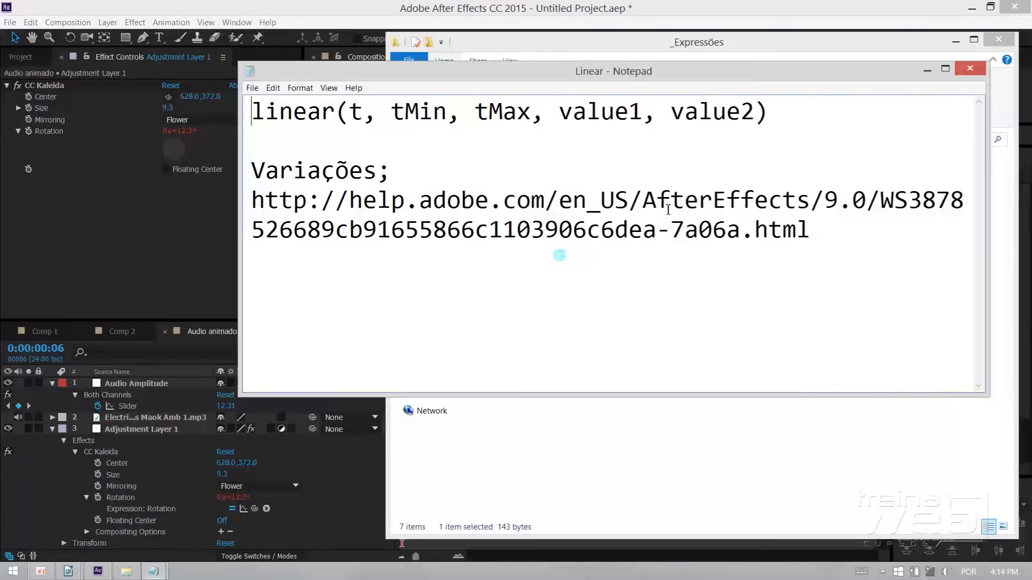
{"action": "left_click_drag", "start_coordinate": [251, 201], "coordinate": [832, 251]}
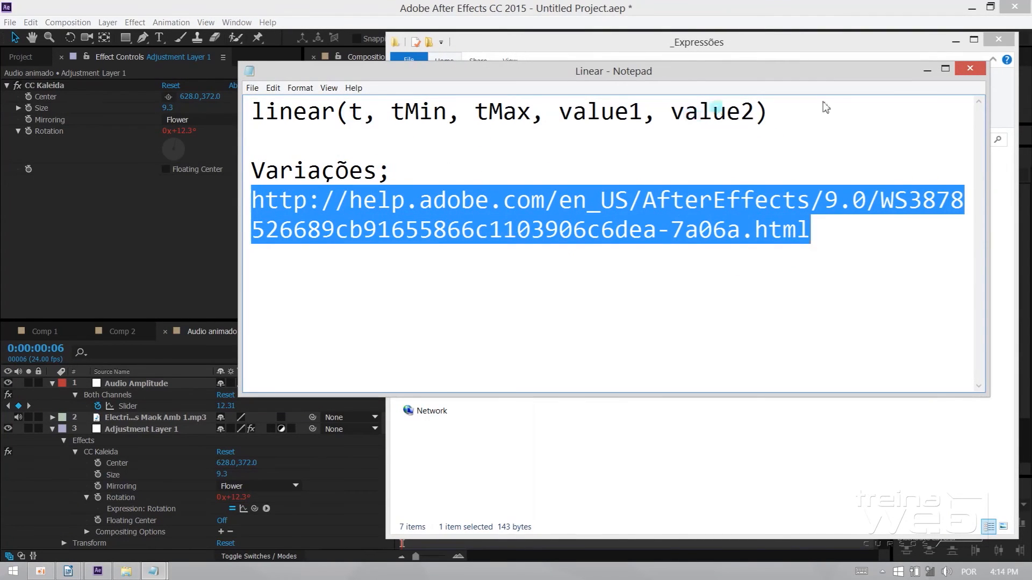
{"action": "left_click", "coordinate": [461, 115]}
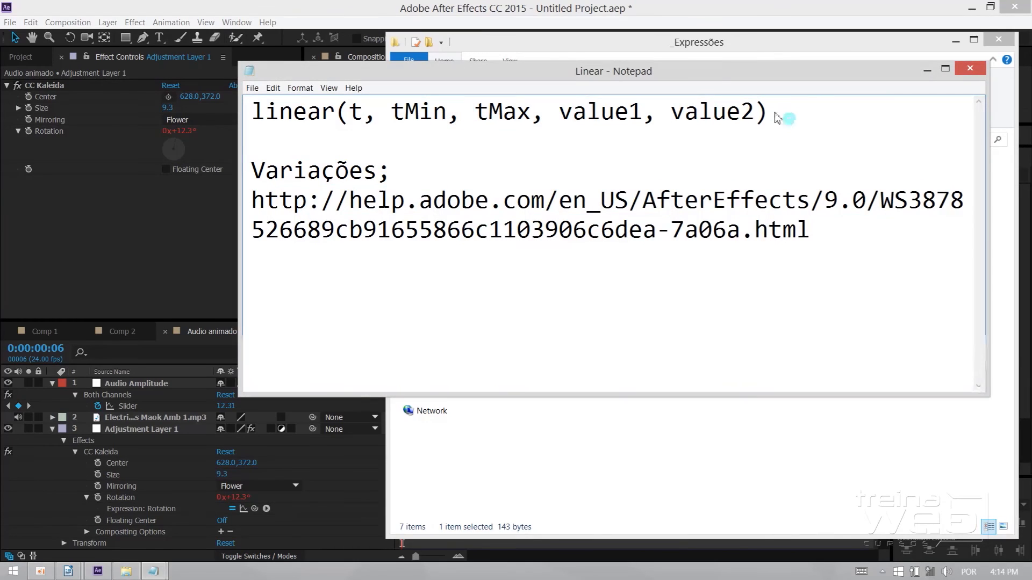
{"action": "left_click_drag", "start_coordinate": [777, 116], "coordinate": [243, 109]}
{"action": "key", "text": "ctrl+c"}
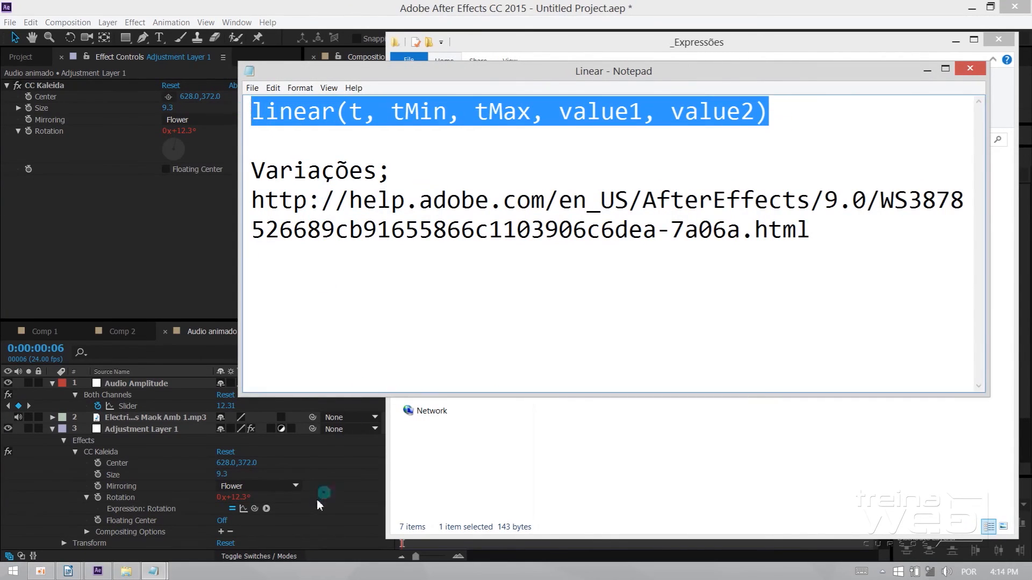
Replace CC Kaleida's Rotation expression with the copied linear(t, tMin, tMax, value1, value2) line and enlarge the expression editing area
{"action": "left_click", "coordinate": [342, 481]}
{"action": "left_click", "coordinate": [456, 512]}
{"action": "key", "text": "ctrl+v"}
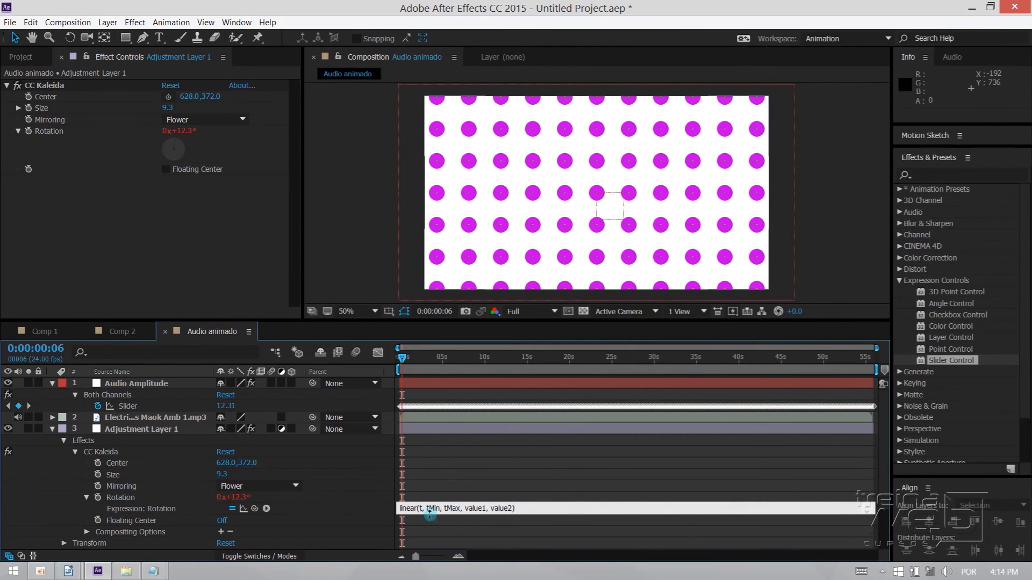
{"action": "left_click_drag", "start_coordinate": [430, 514], "coordinate": [438, 563]}
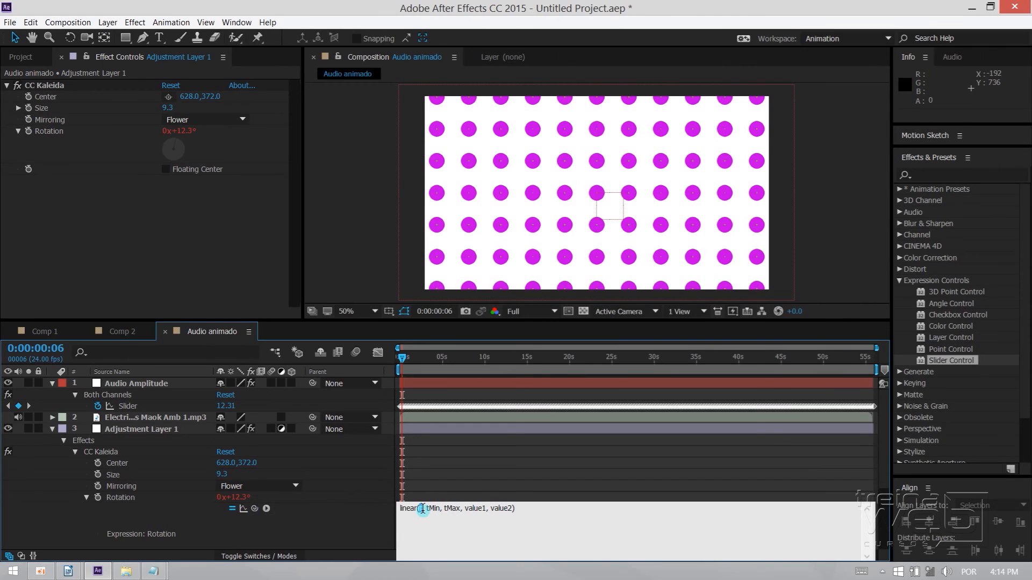
Replace t with a link to Audio Amplitude's Both Channels slider and set the remaining linear arguments to 0, 26.7, 0, 360
{"action": "left_click", "coordinate": [537, 525]}
{"action": "left_click_drag", "start_coordinate": [254, 508], "coordinate": [141, 409]}
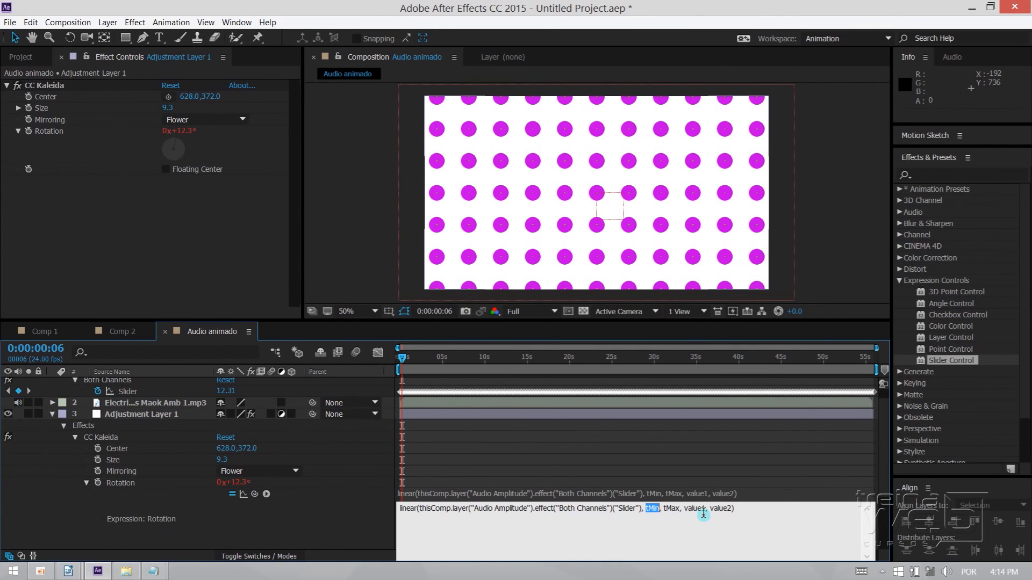
{"action": "type", "text": "0"}
{"action": "type", "text": "26.7"}
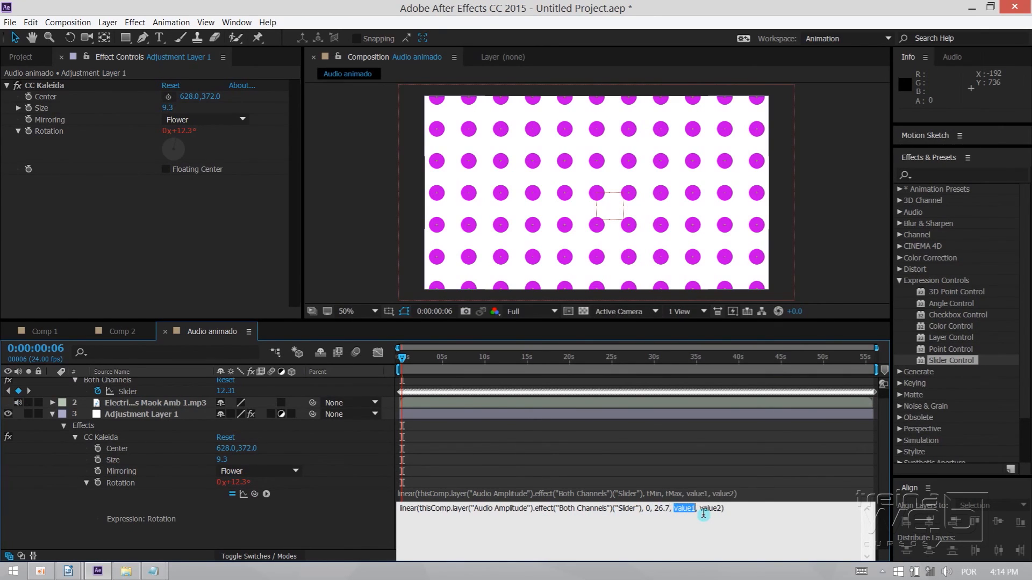
{"action": "type", "text": "0"}
{"action": "left_click", "coordinate": [347, 527]}
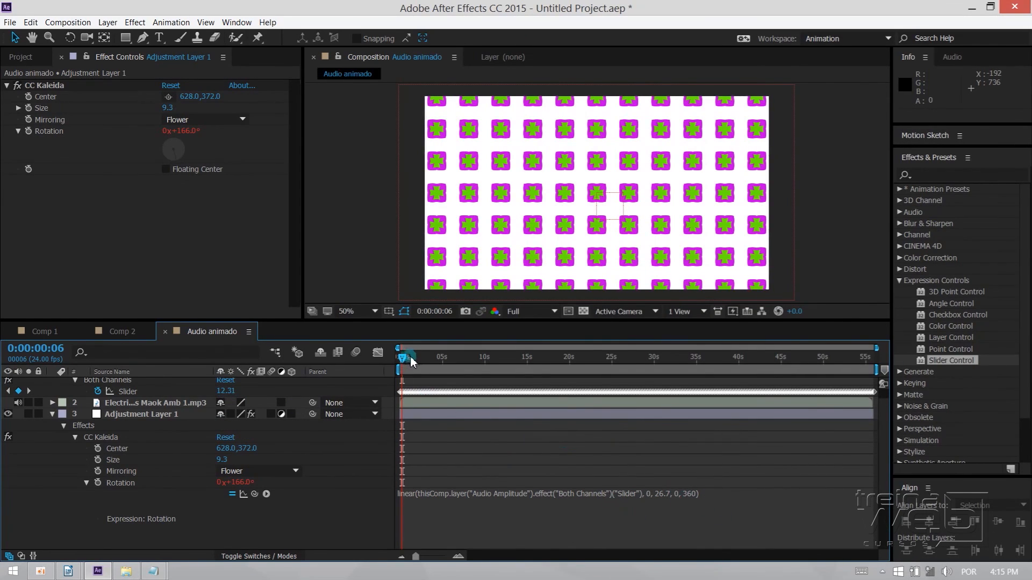
Return to 0:00:00:00, enlarge the composition view and play a preview of the audio-driven rotation
{"action": "left_click_drag", "start_coordinate": [411, 361], "coordinate": [377, 370]}
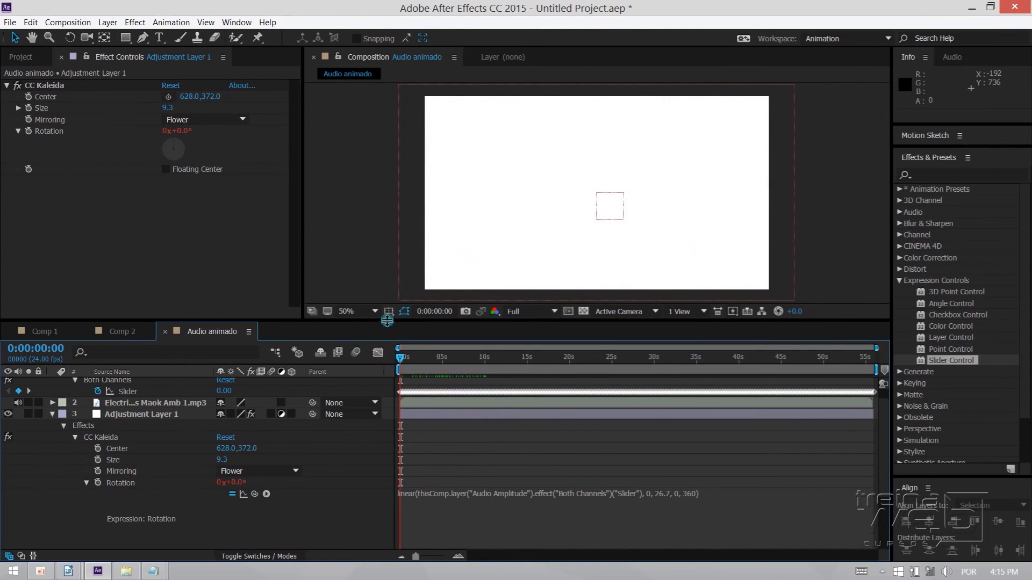
{"action": "left_click_drag", "start_coordinate": [387, 321], "coordinate": [363, 383]}
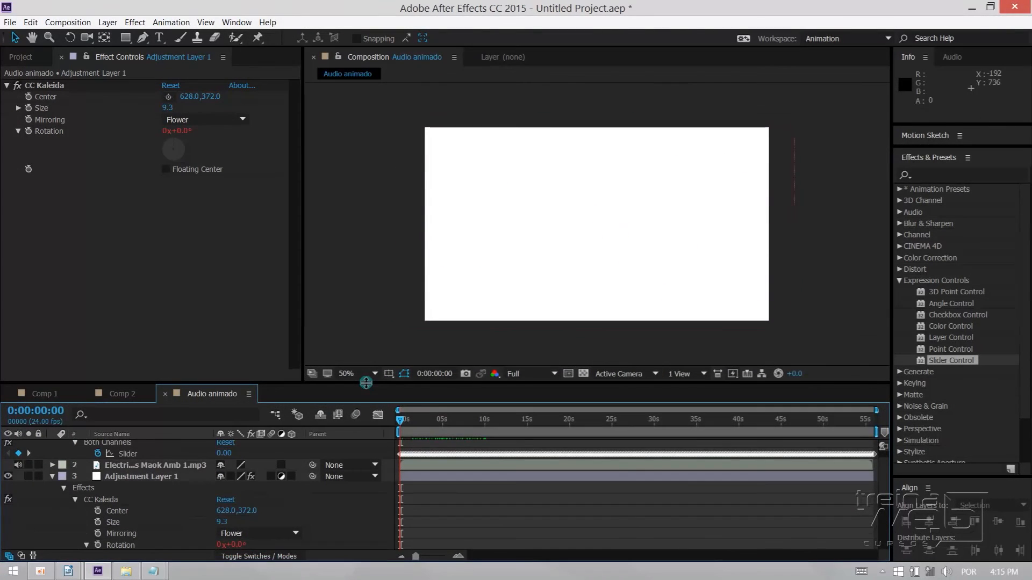
{"action": "key", "text": "space"}
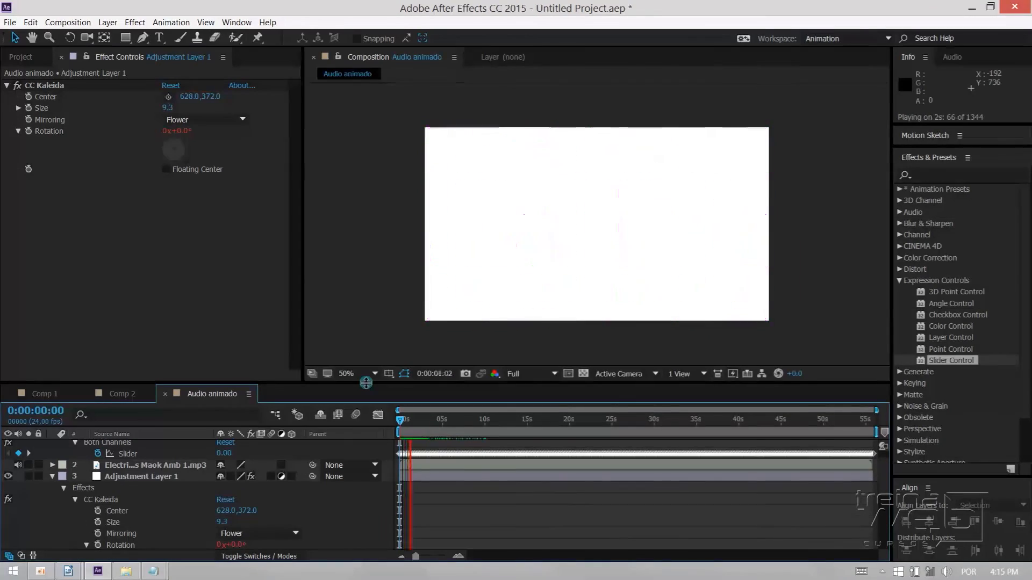